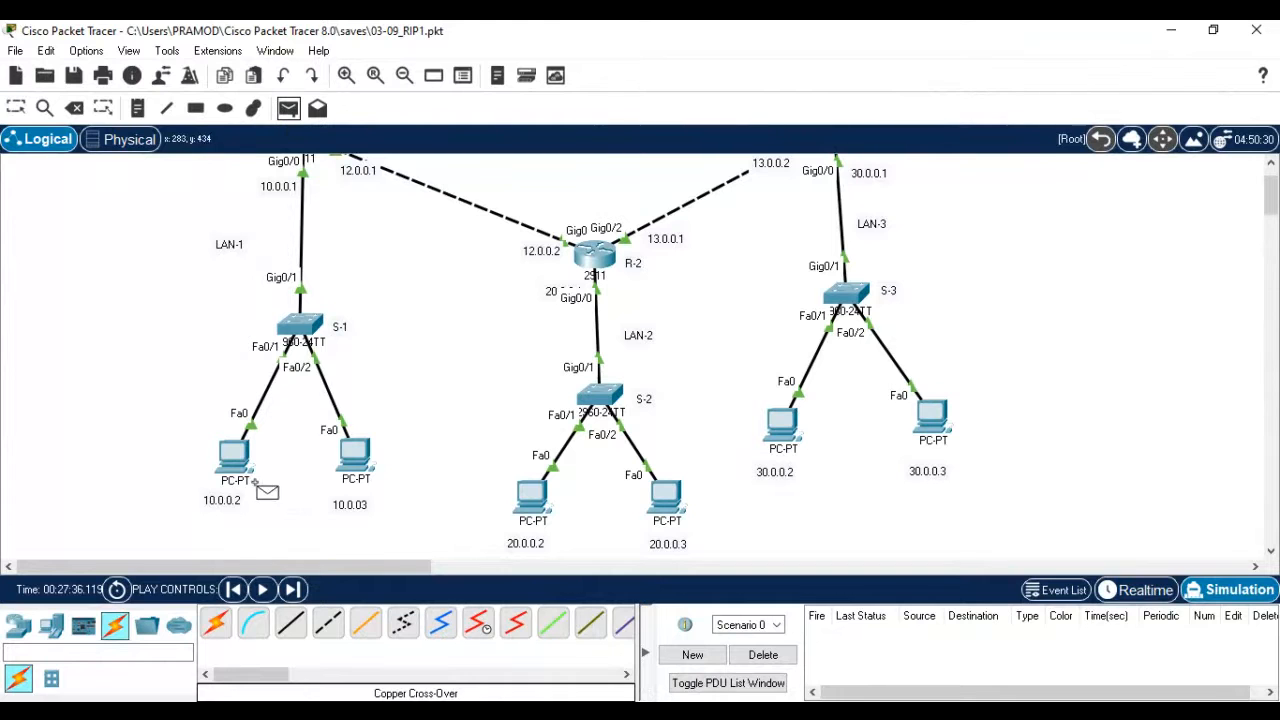
- Add a simple PDU from PC 10.0.0.2 in LAN-1 to PC 20.0.0.2 in LAN-2 and start the simulation
click(223, 453)
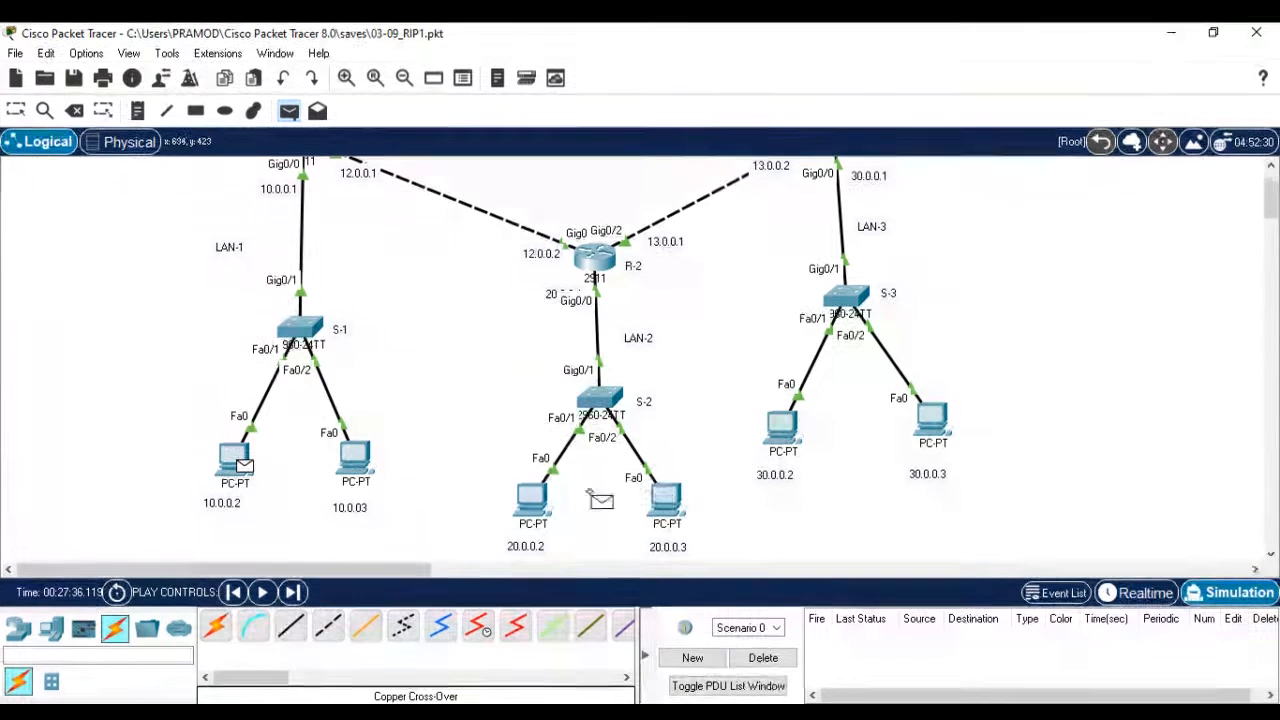
click(529, 496)
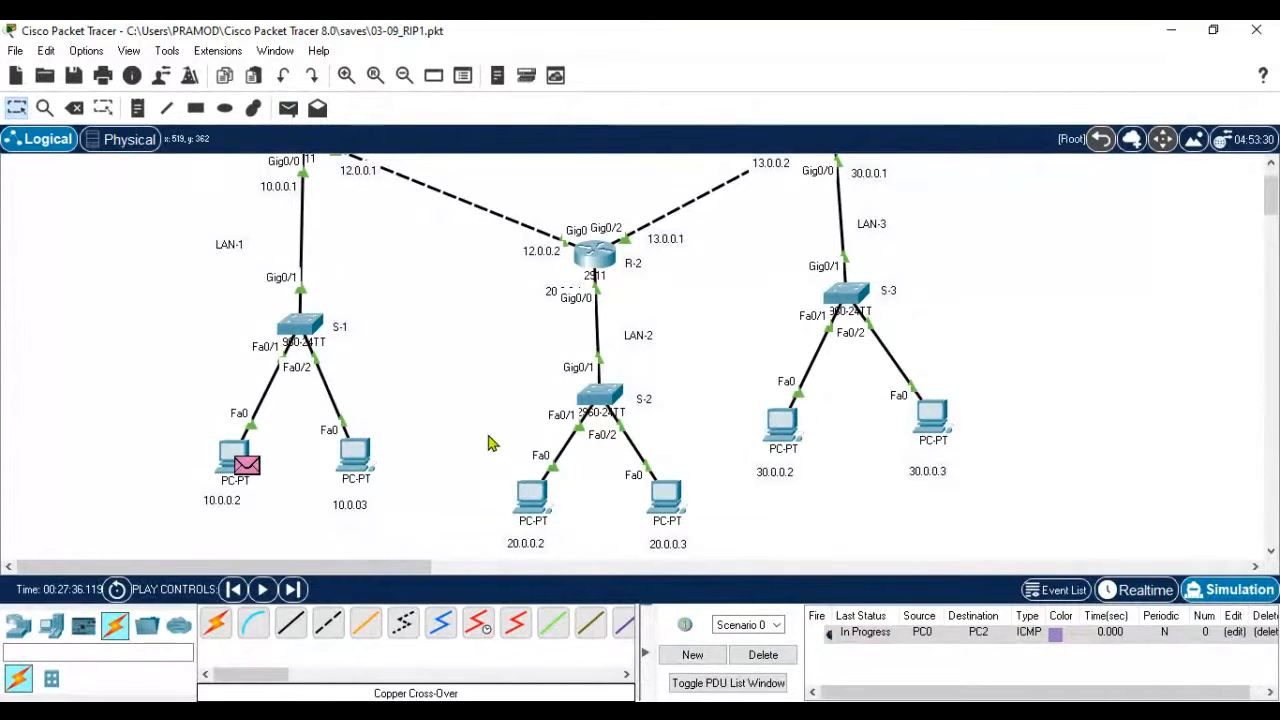
click(261, 594)
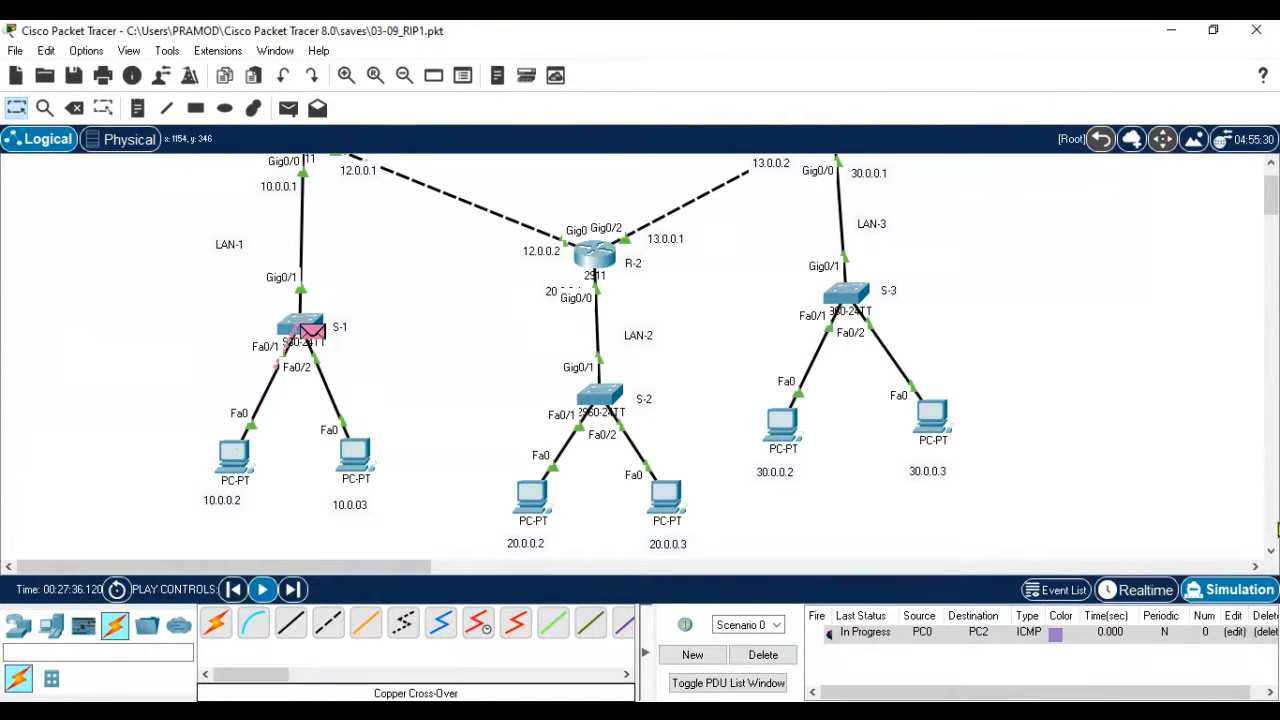
- Follow the packets travelling between LAN-1, router R-2 and LAN-2 and check the PDU's last status
click(1271, 163)
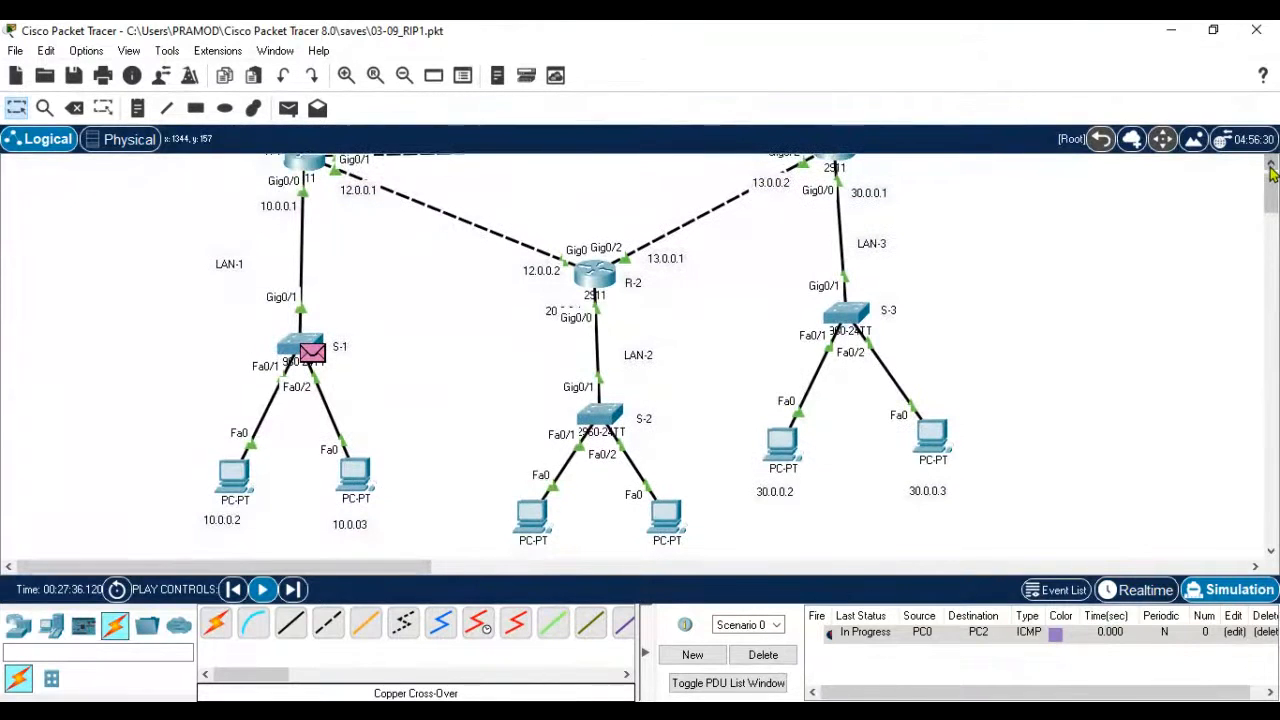
click(1271, 163)
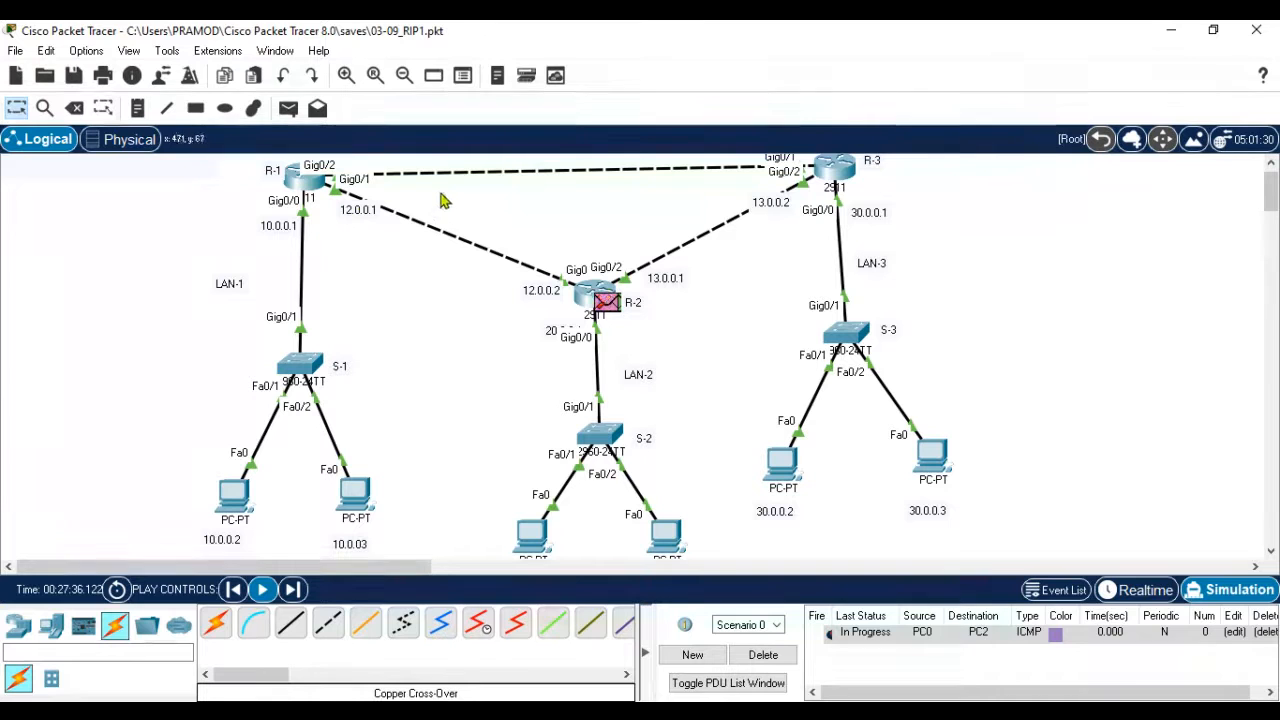
drag(442, 191, 506, 343)
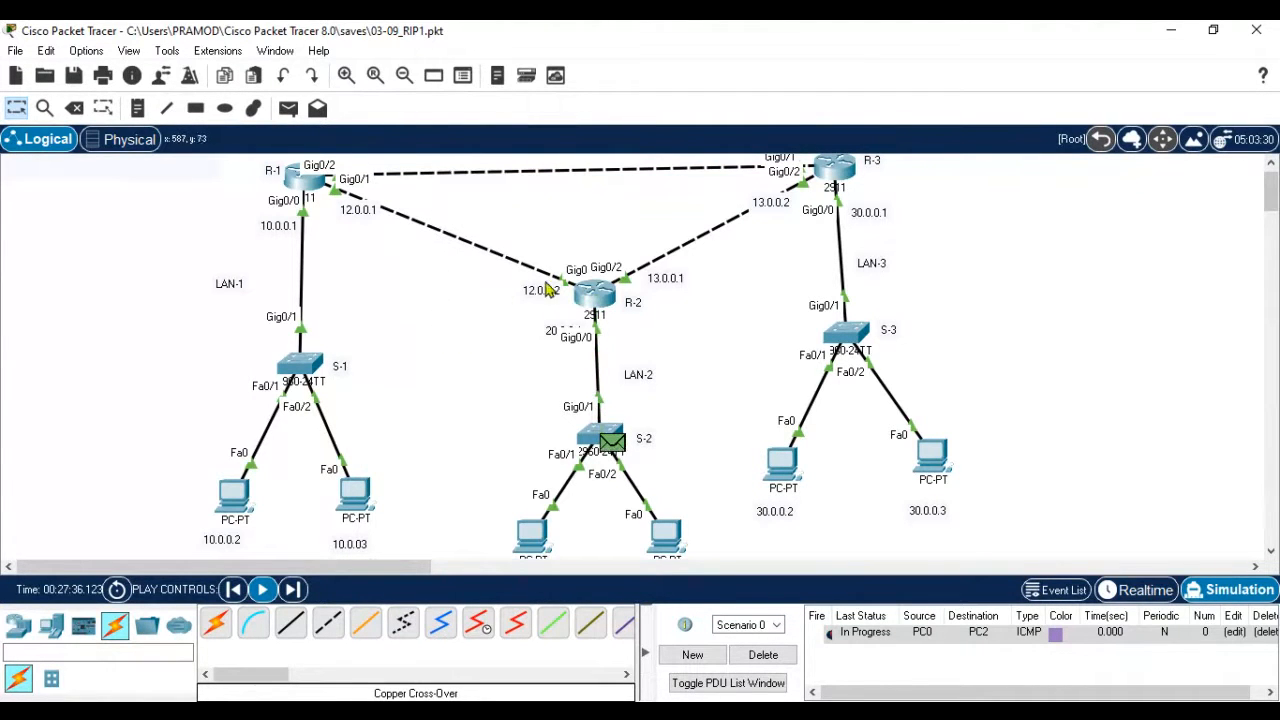
drag(550, 203, 638, 392)
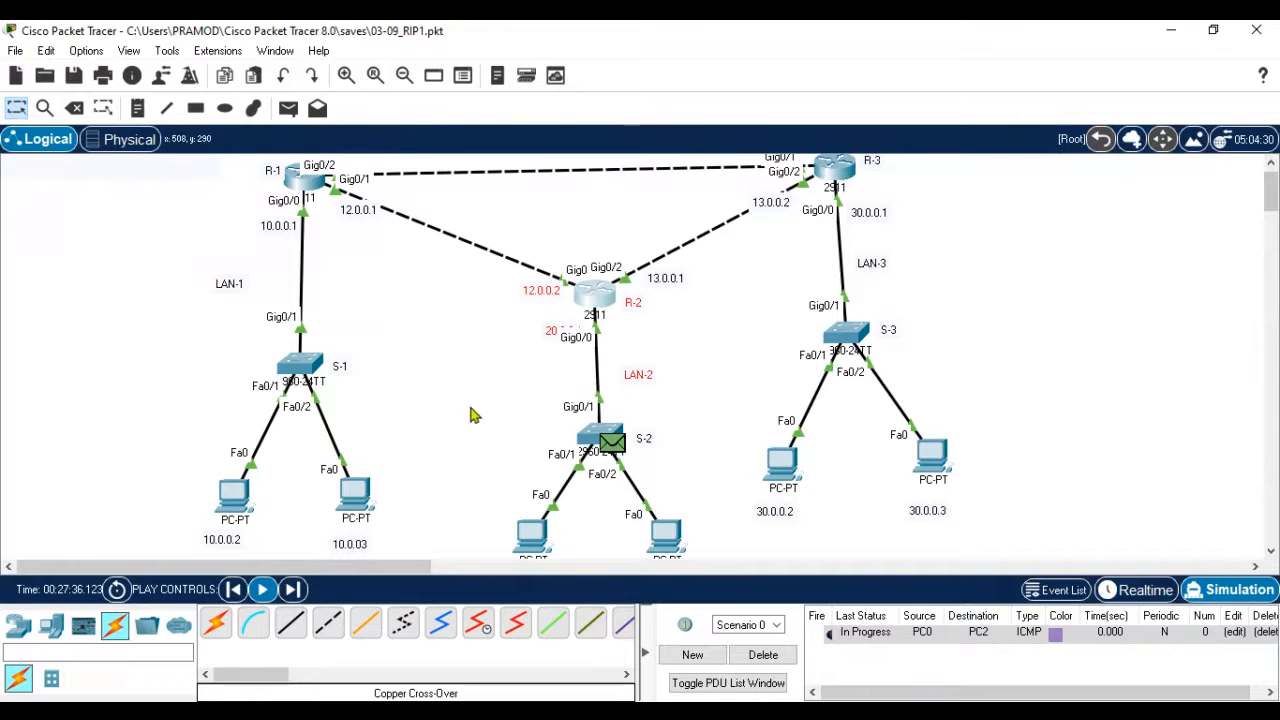
scroll(417, 420, down, 2)
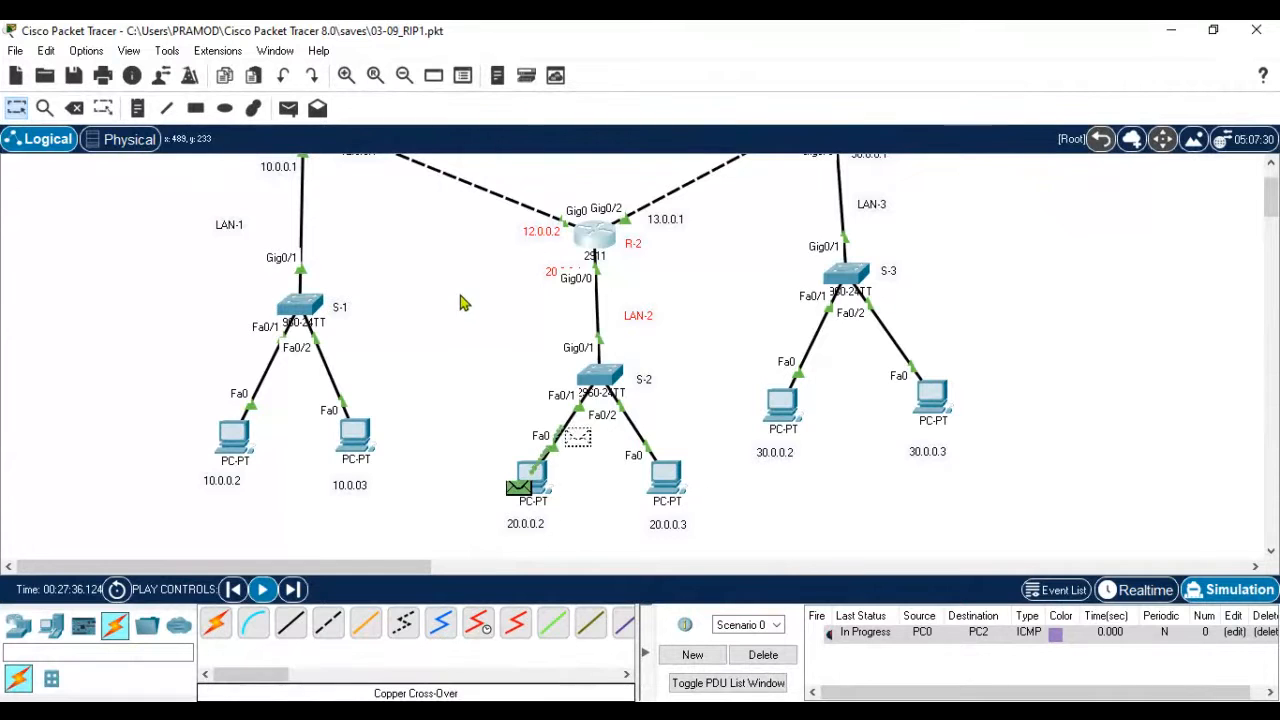
drag(460, 295, 743, 534)
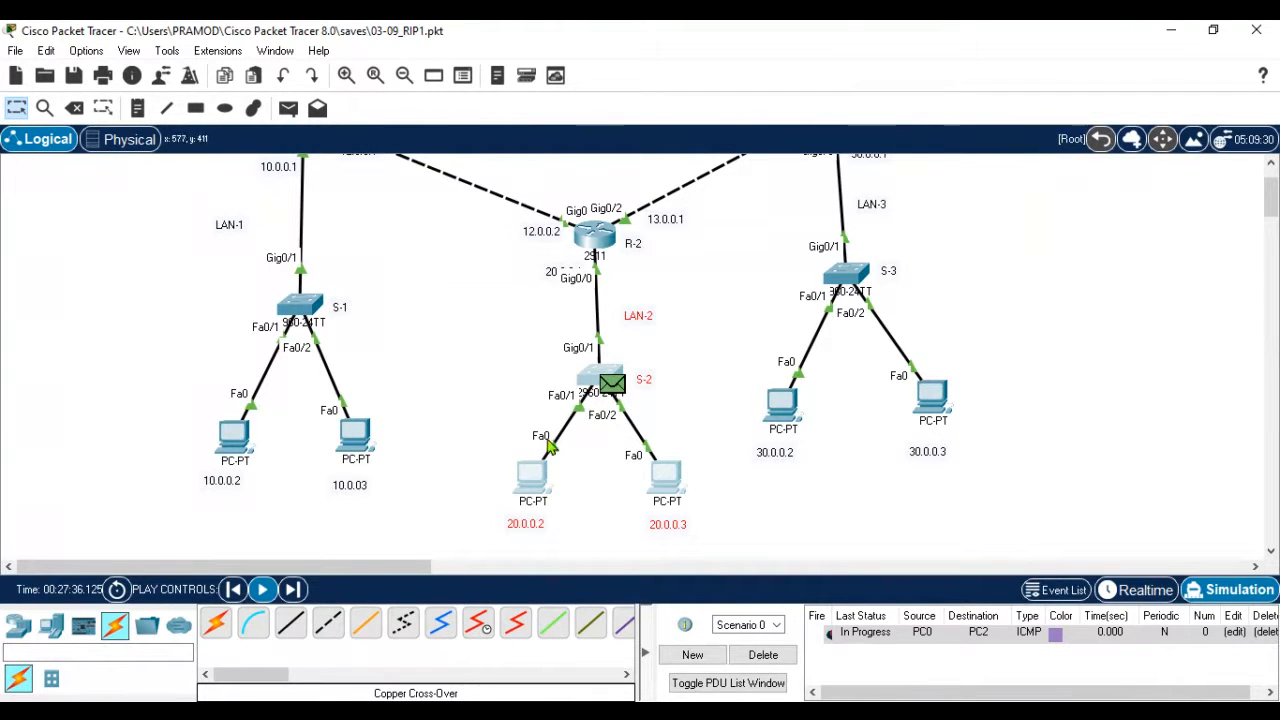
click(835, 481)
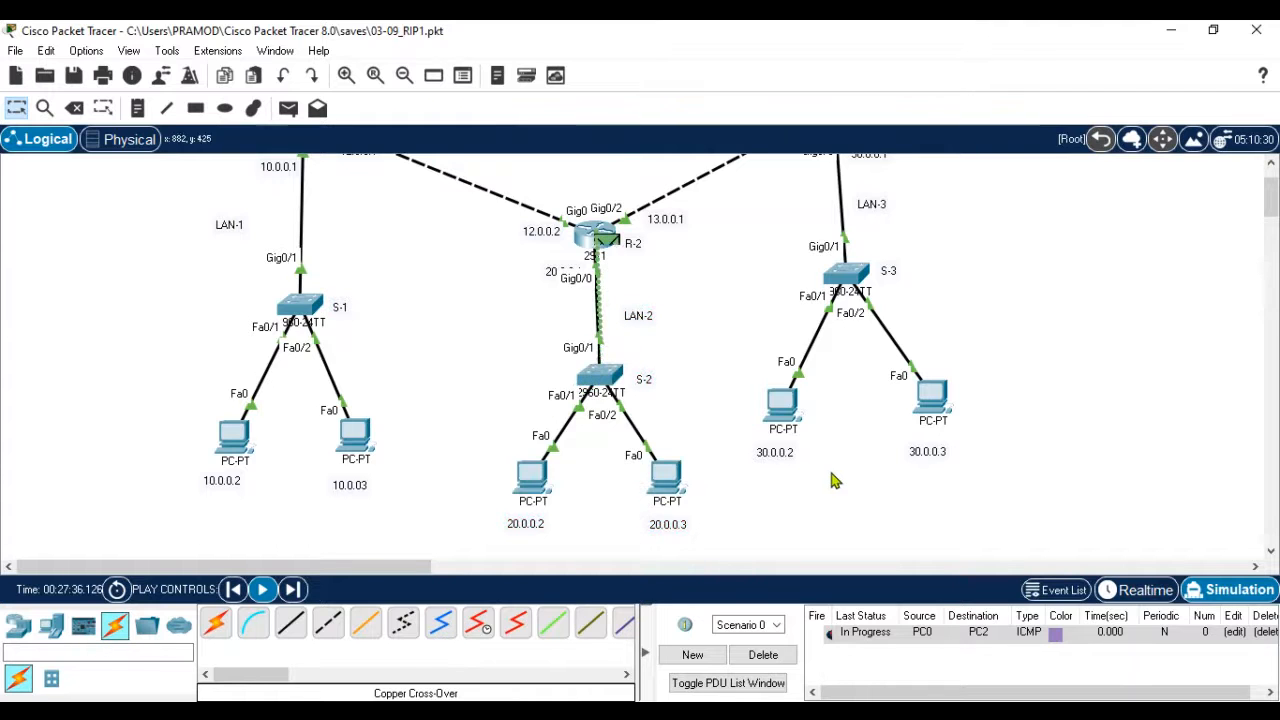
scroll(860, 483, up, 2)
drag(460, 397, 730, 558)
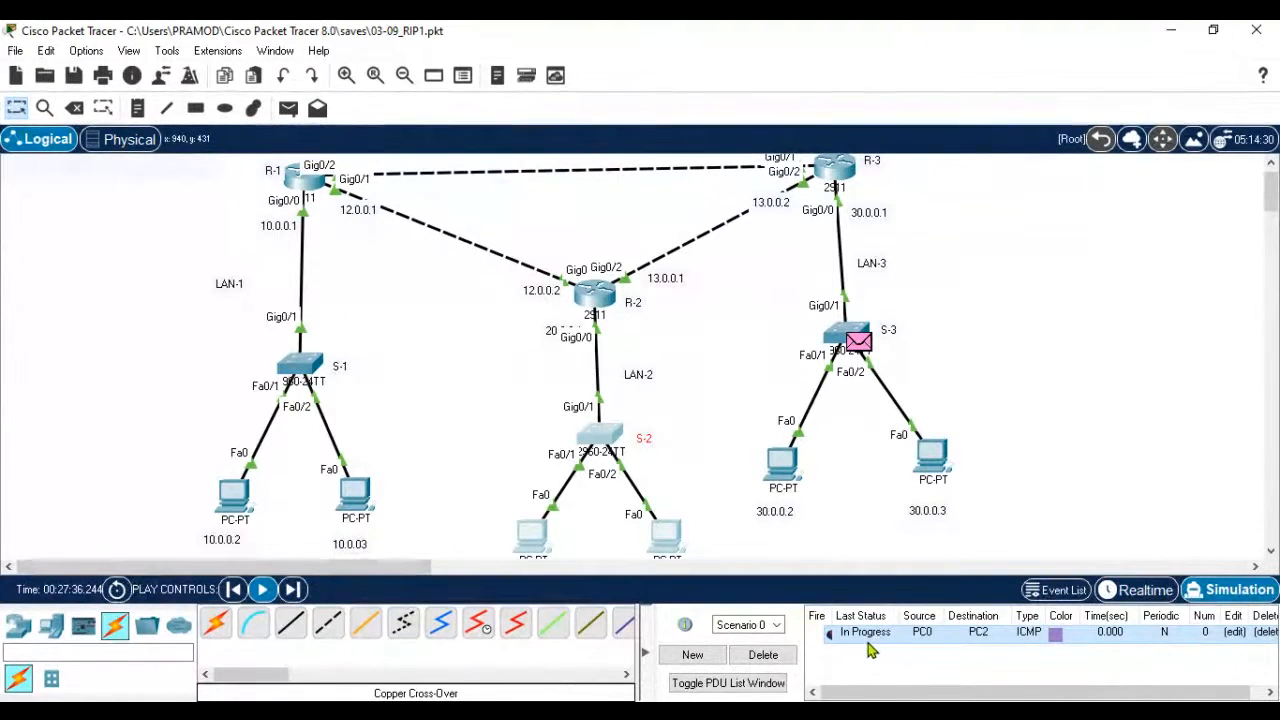
scroll(1076, 394, up, 1)
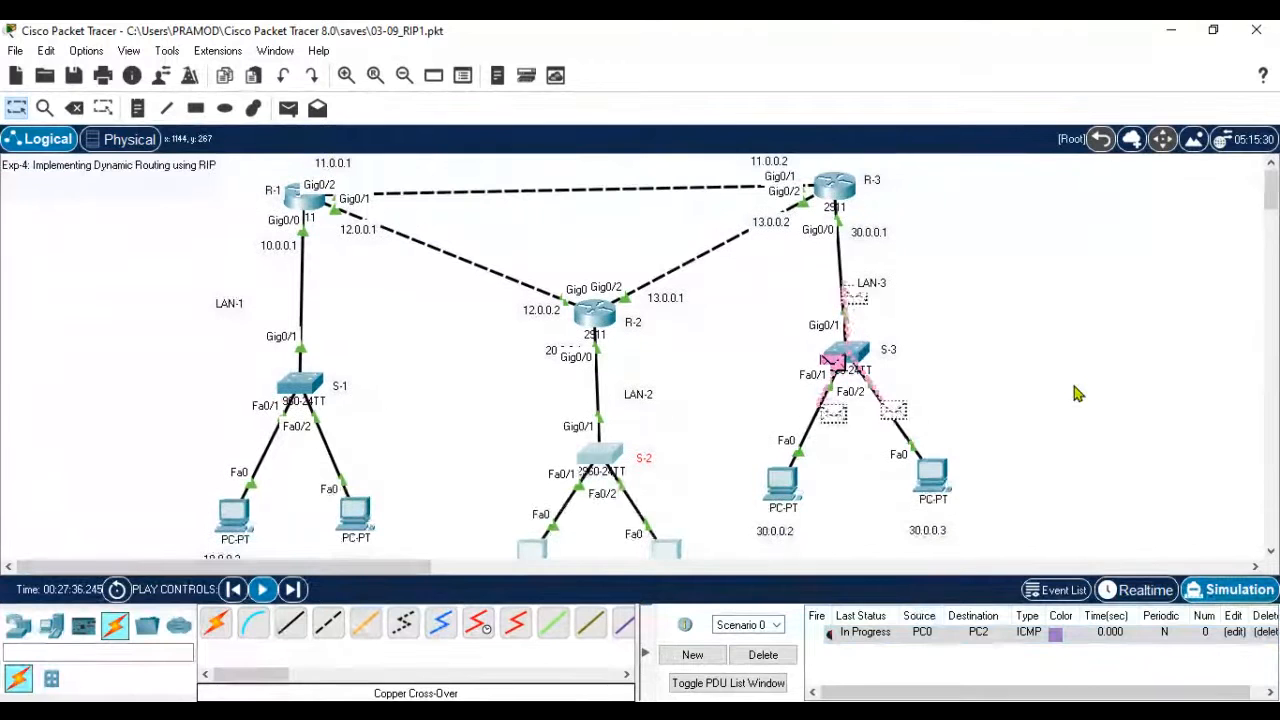
- Review the captured events with their times, devices and protocol types in the widened simulation event list, closing it when done
click(1058, 590)
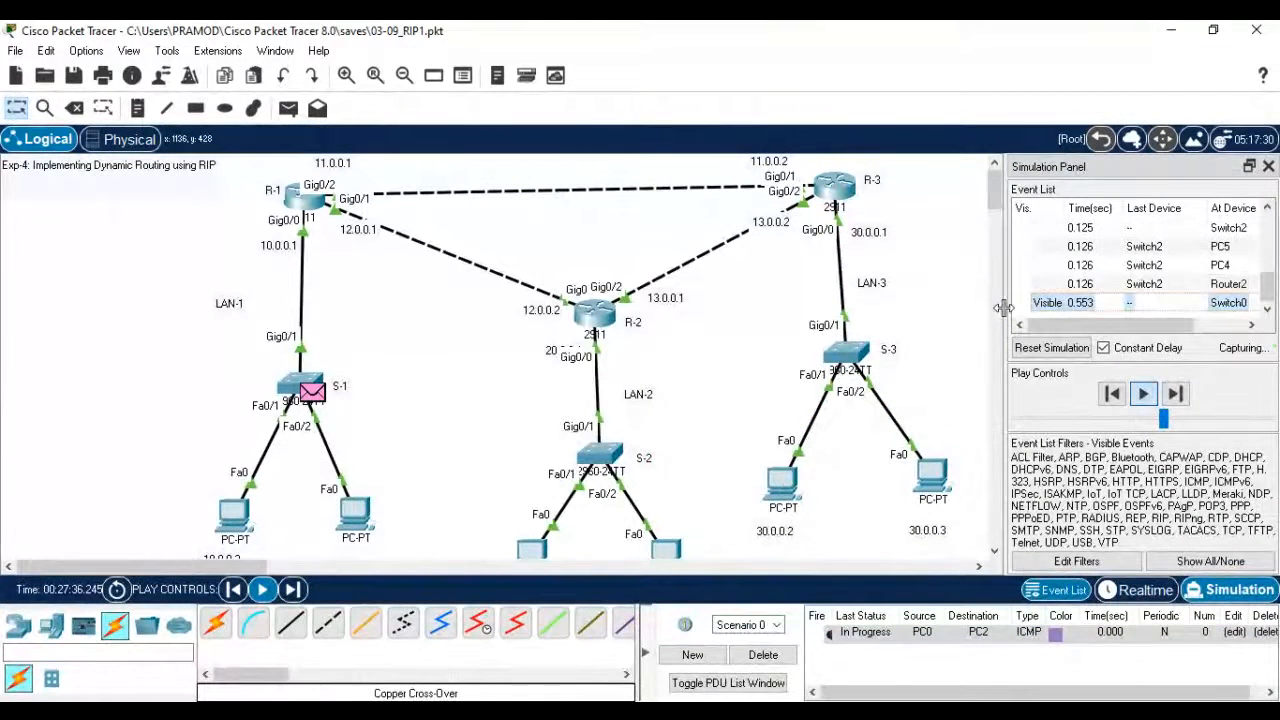
drag(1003, 308, 865, 315)
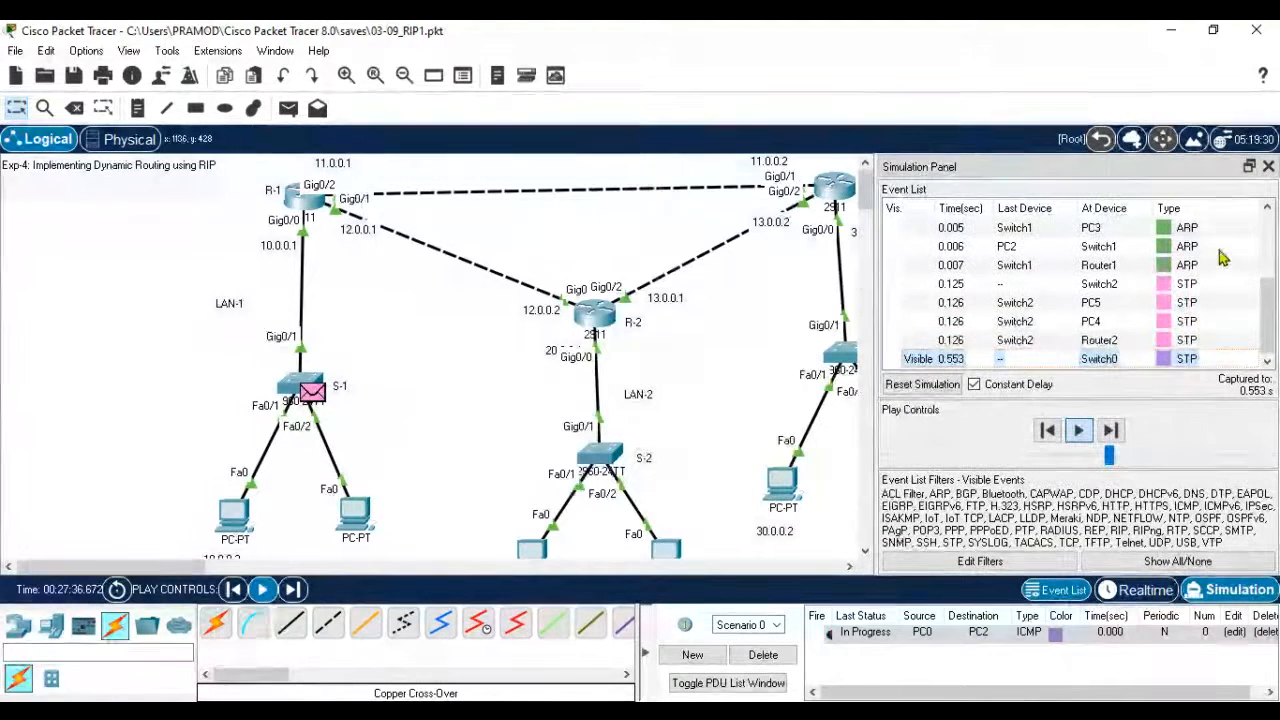
click(1162, 265)
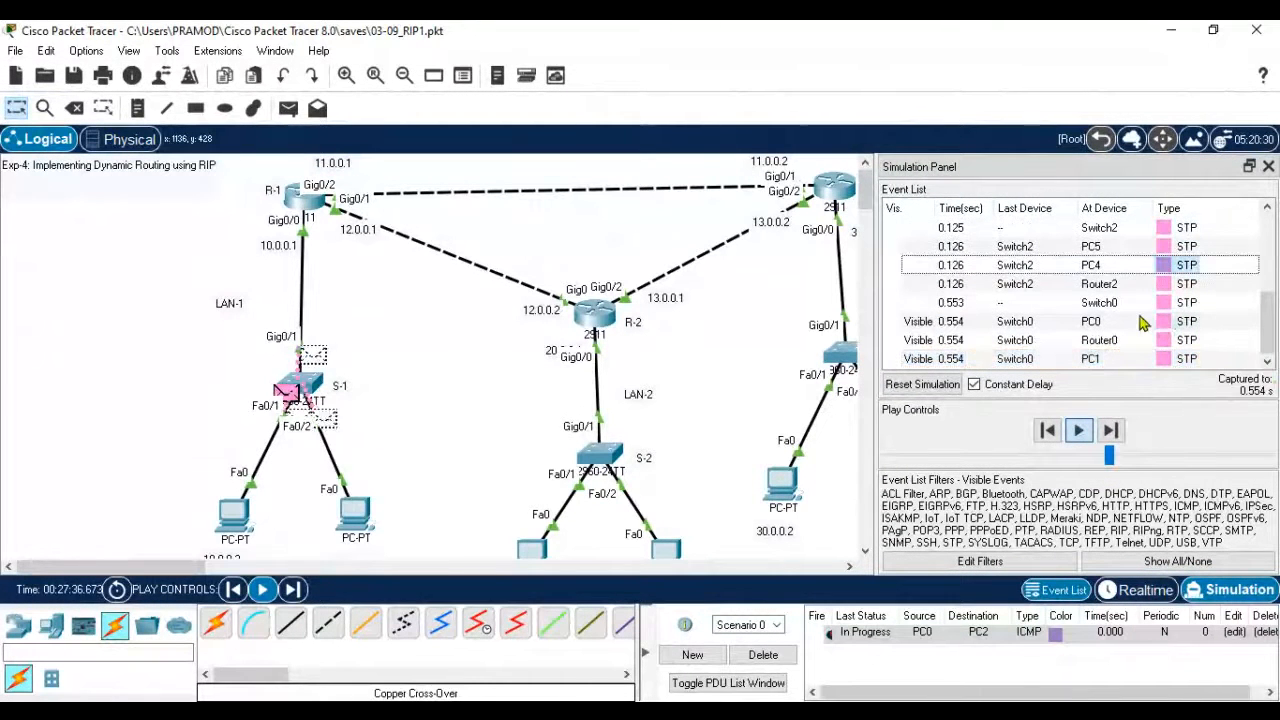
scroll(1150, 310, up, 4)
scroll(1185, 290, down, 1)
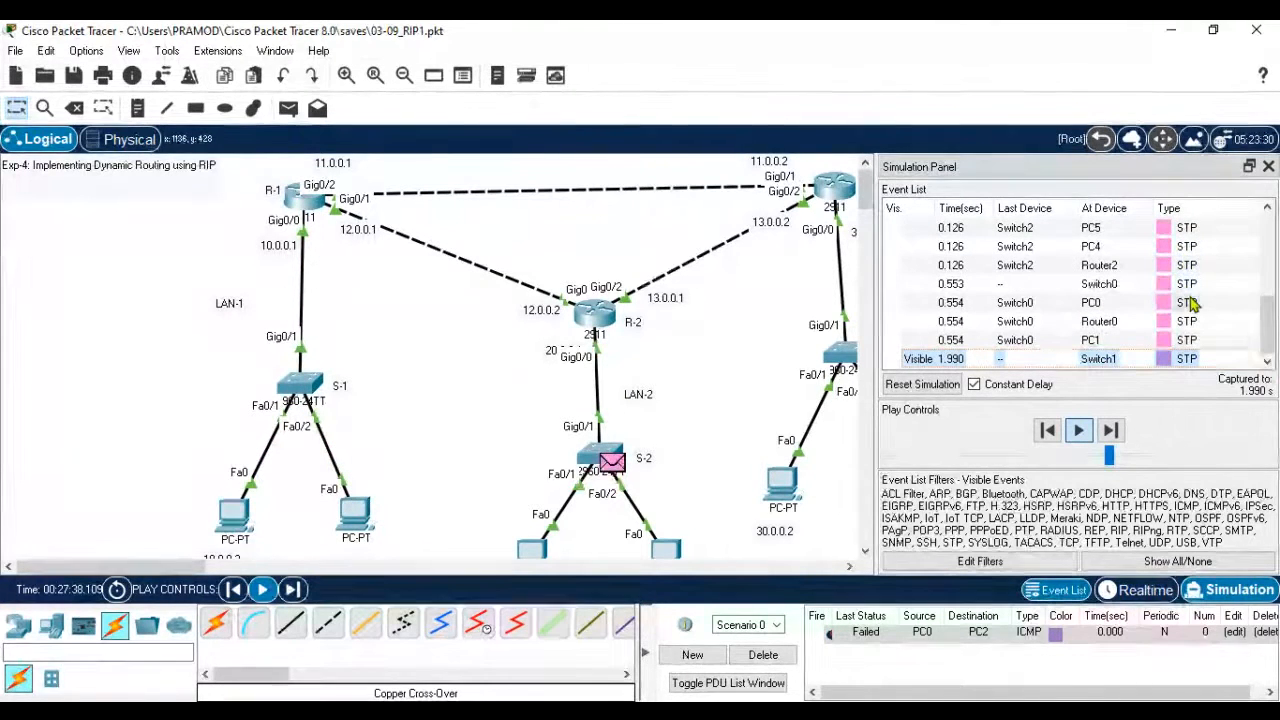
click(1050, 590)
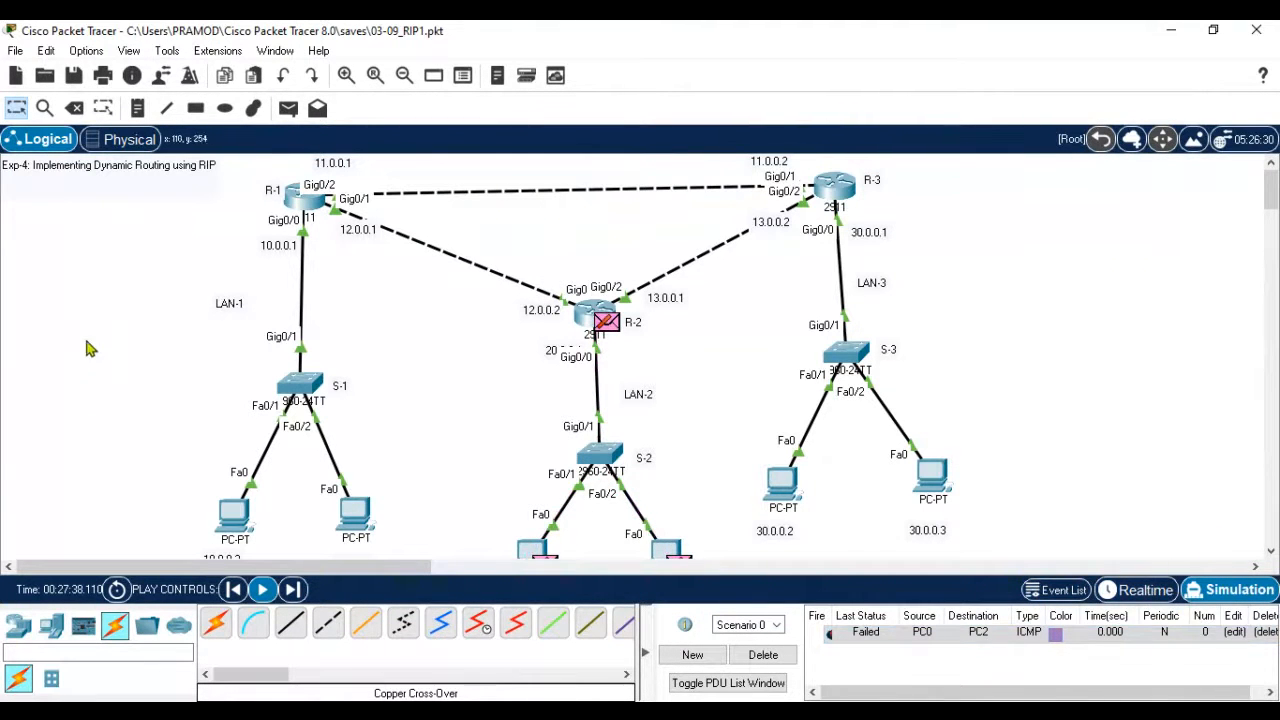
- Add a second simple PDU from PC 10.0.0.2 to PC 20.0.0.2 and run its simulation
scroll(87, 322, down, 1)
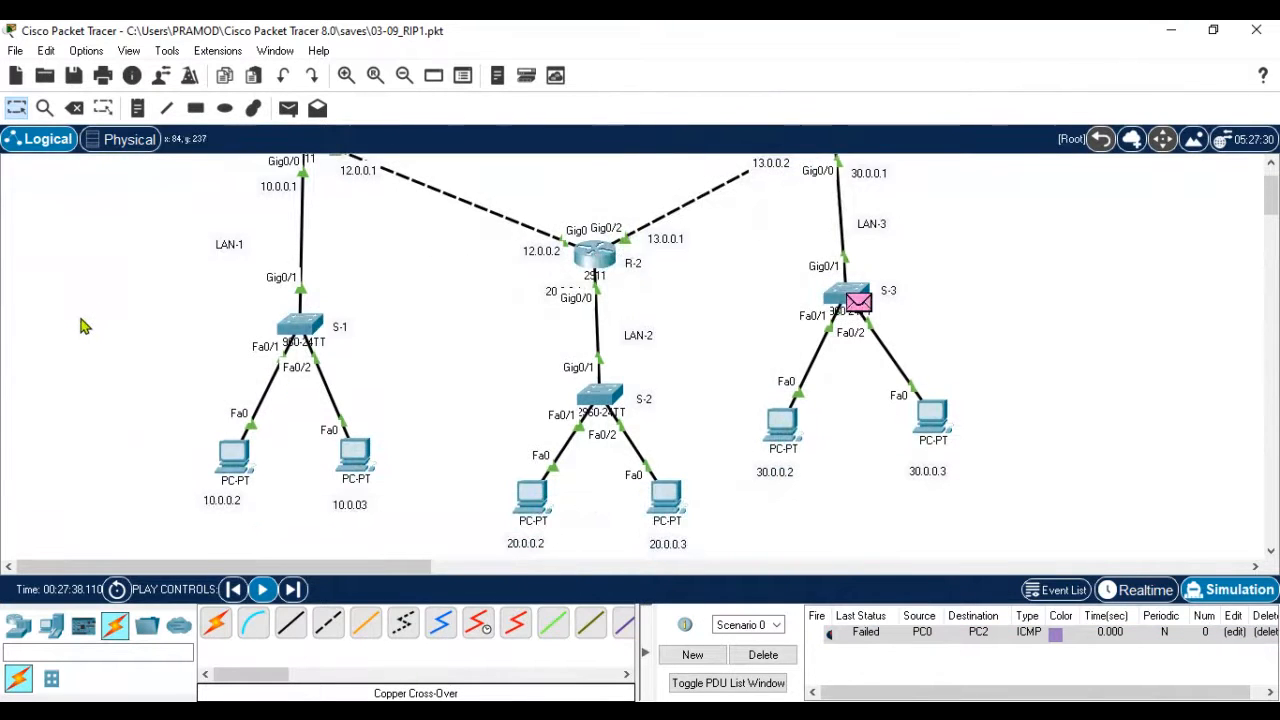
scroll(84, 326, up, 1)
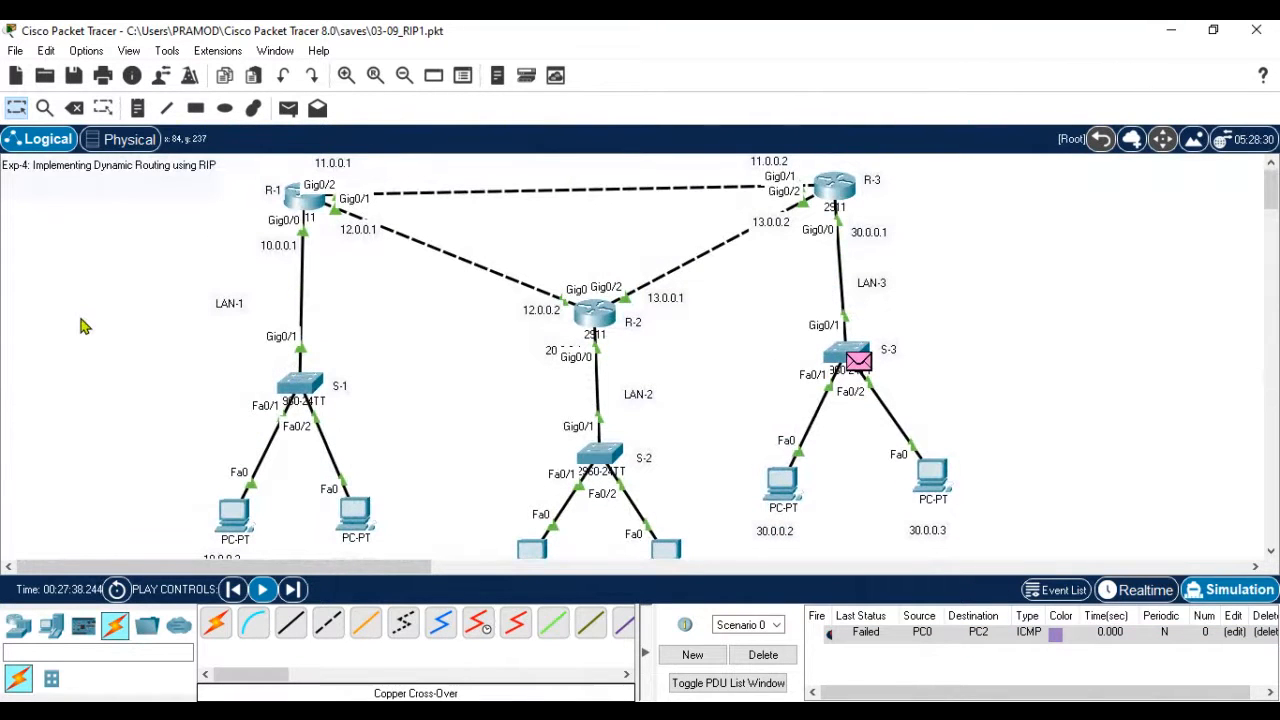
scroll(163, 300, down, 1)
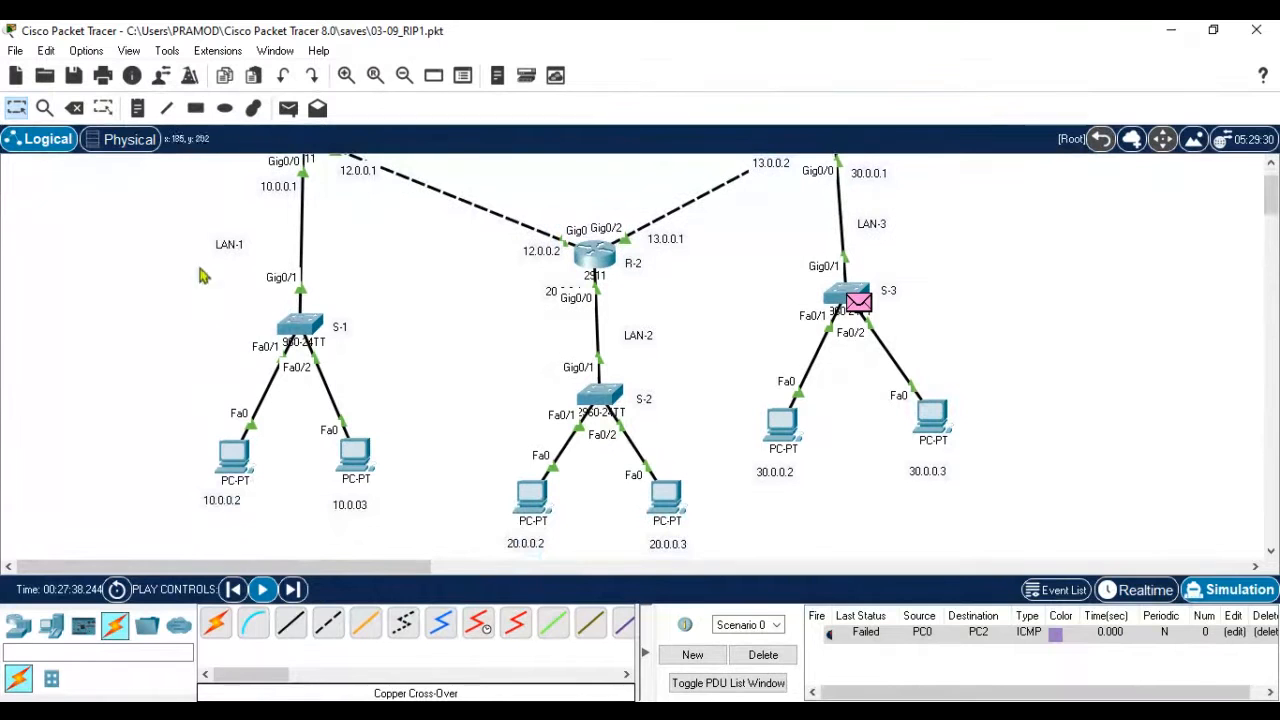
click(288, 108)
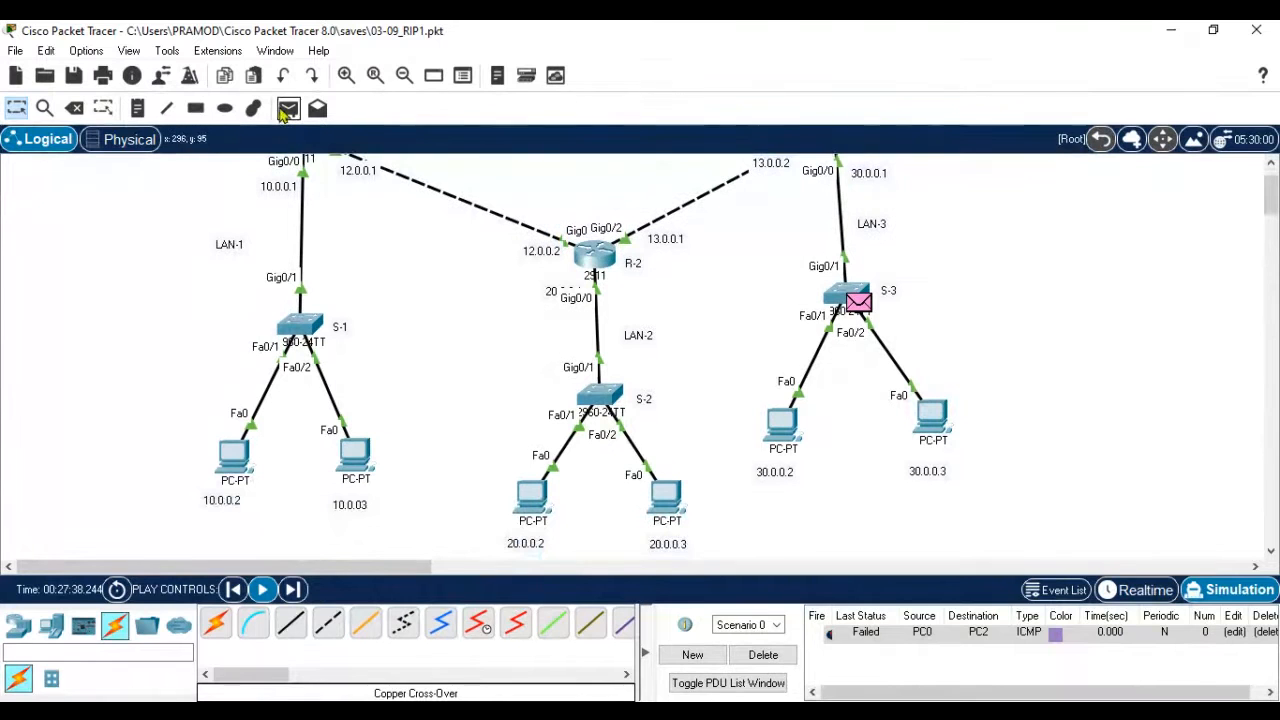
click(238, 460)
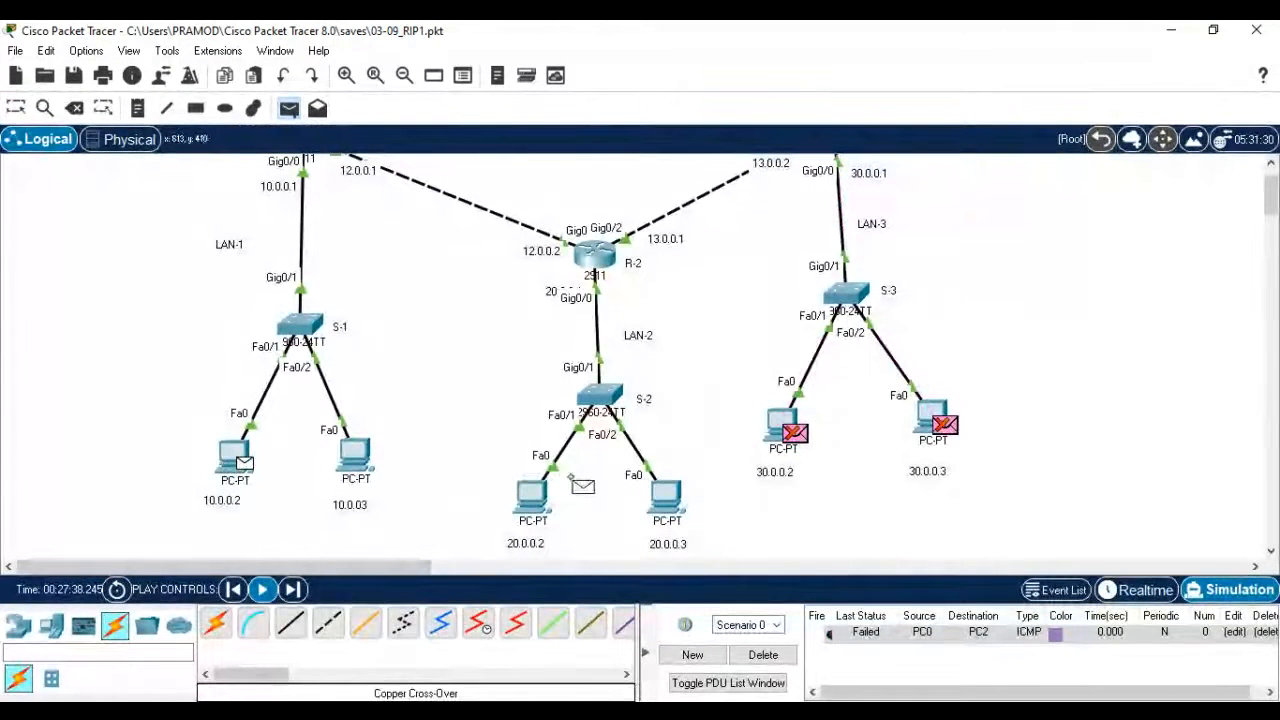
click(533, 497)
click(262, 589)
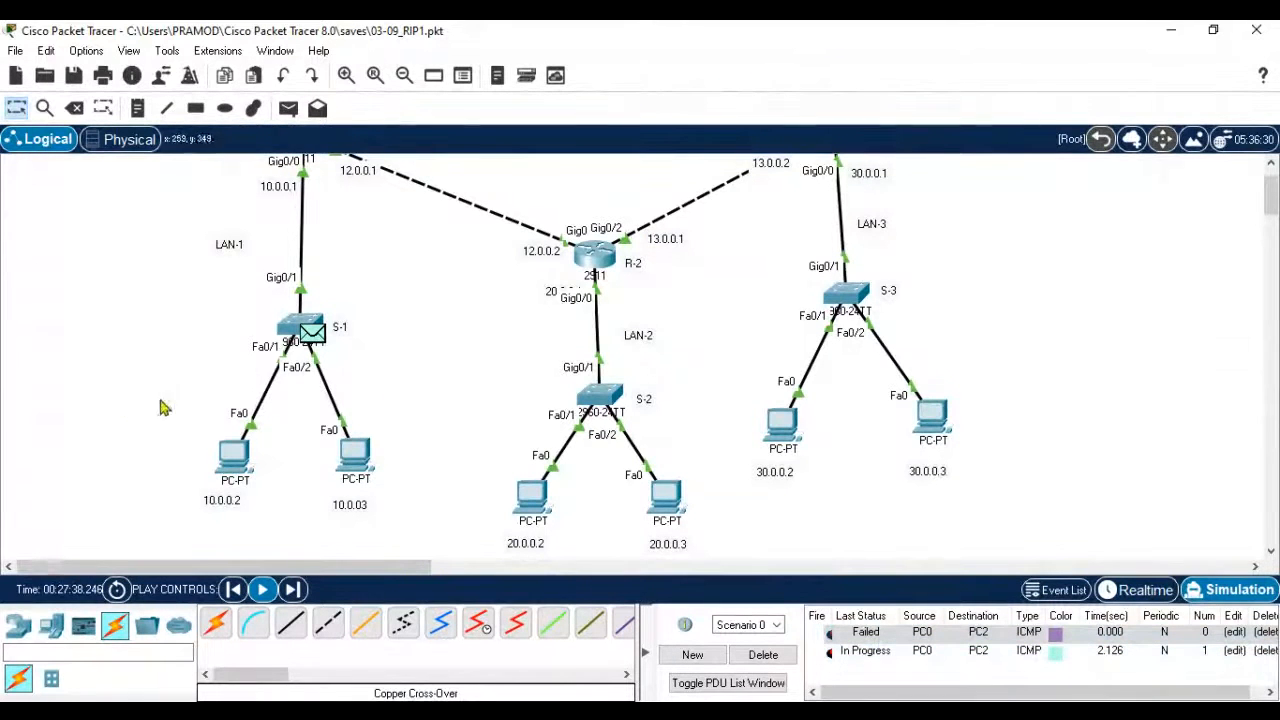
scroll(87, 386, up, 3)
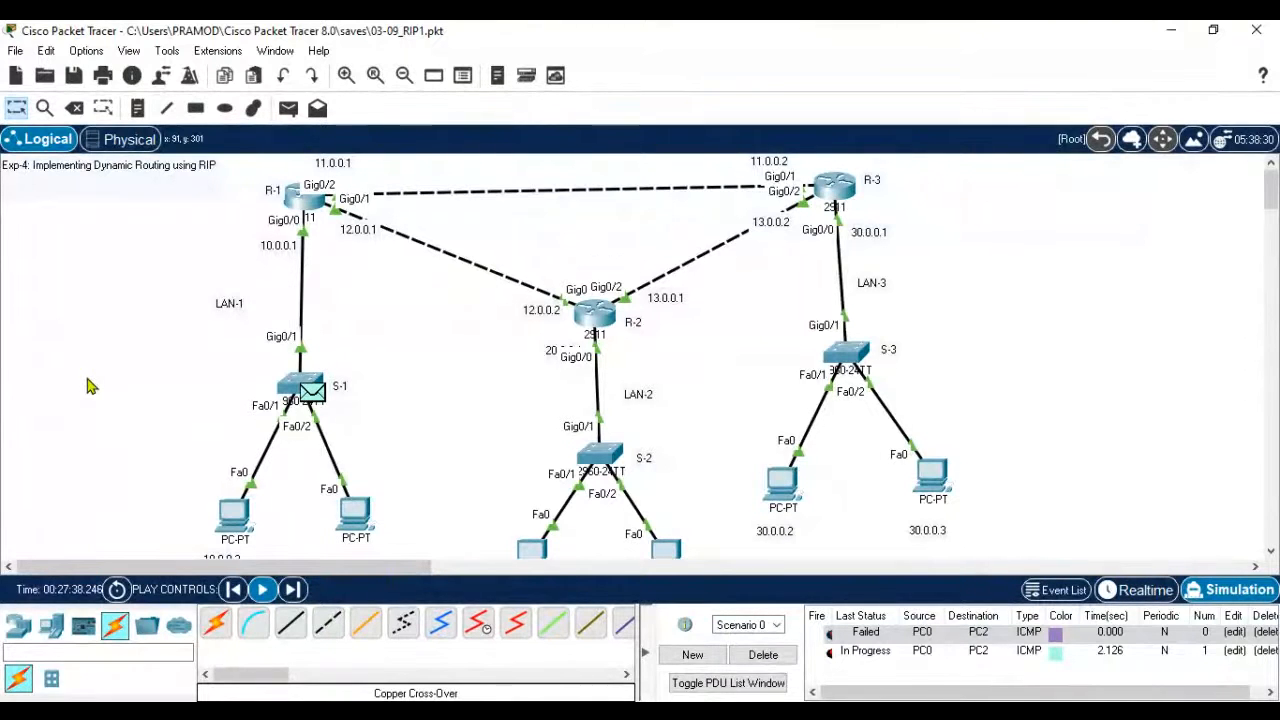
click(263, 592)
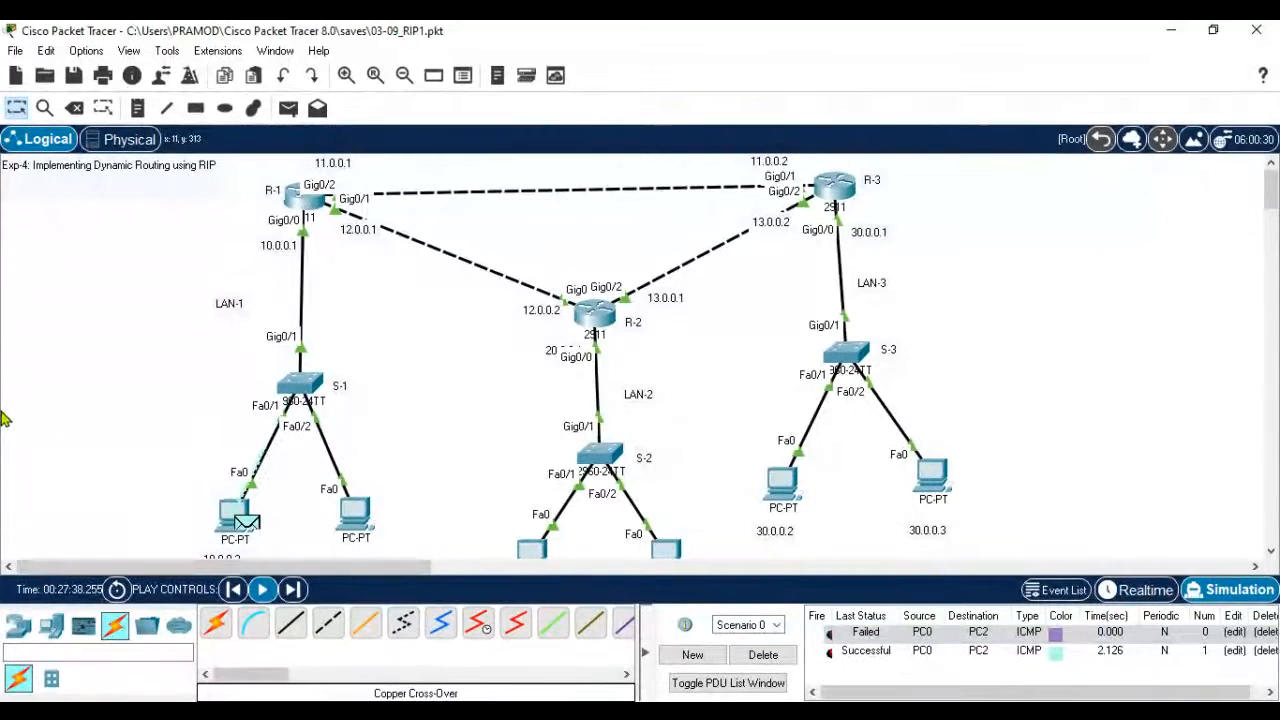
- Add a simple PDU from the second PC of LAN-1 to PC 20.0.0.3 in LAN-2 and run its simulation
scroll(35, 385, down, 2)
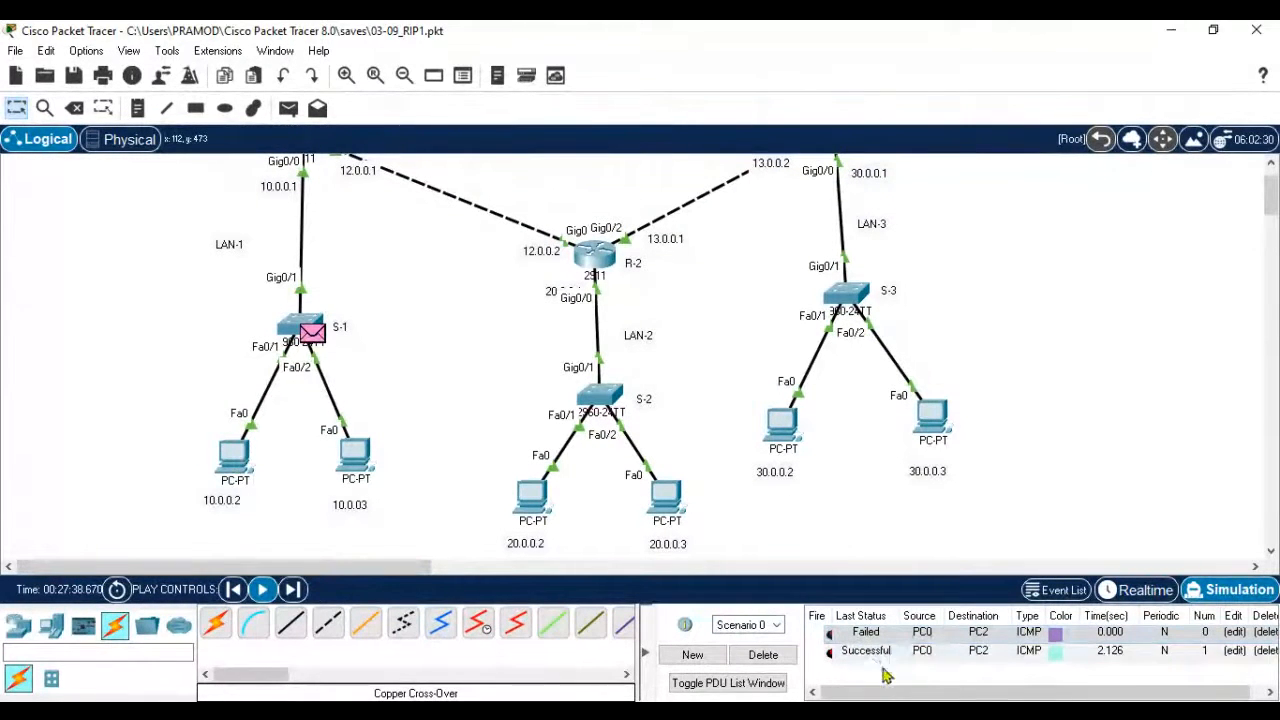
click(289, 118)
click(352, 450)
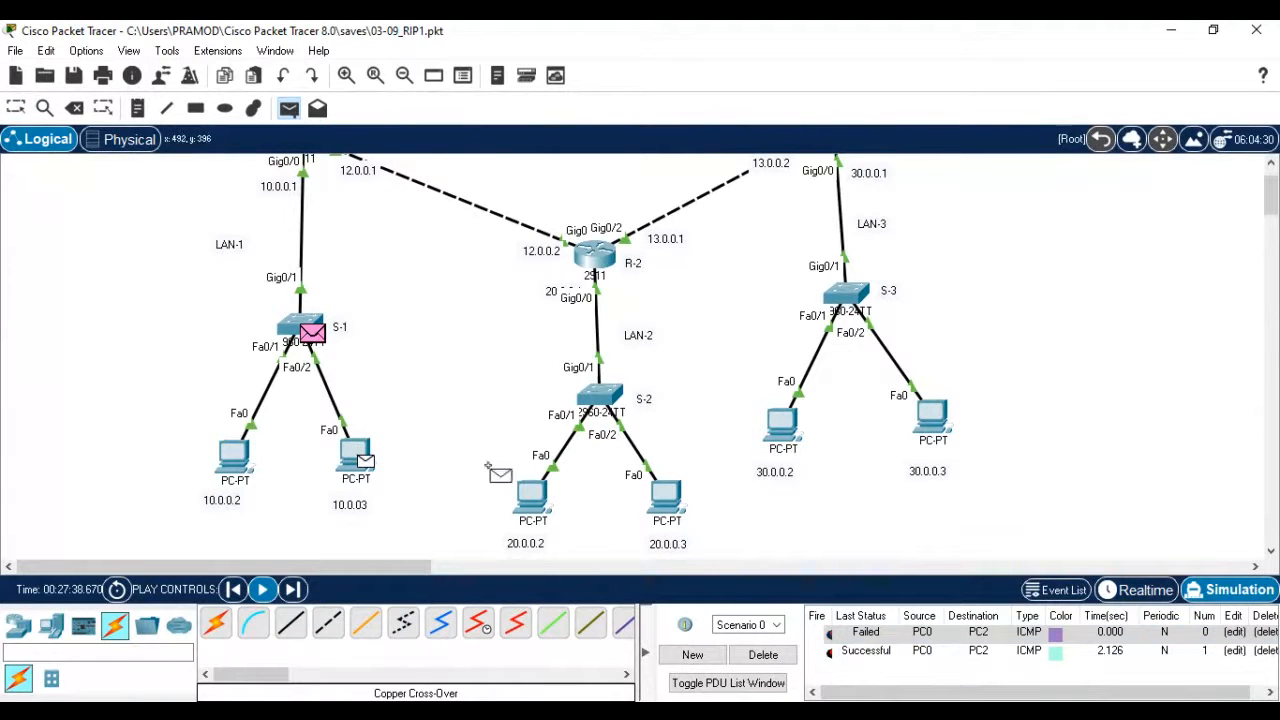
click(663, 492)
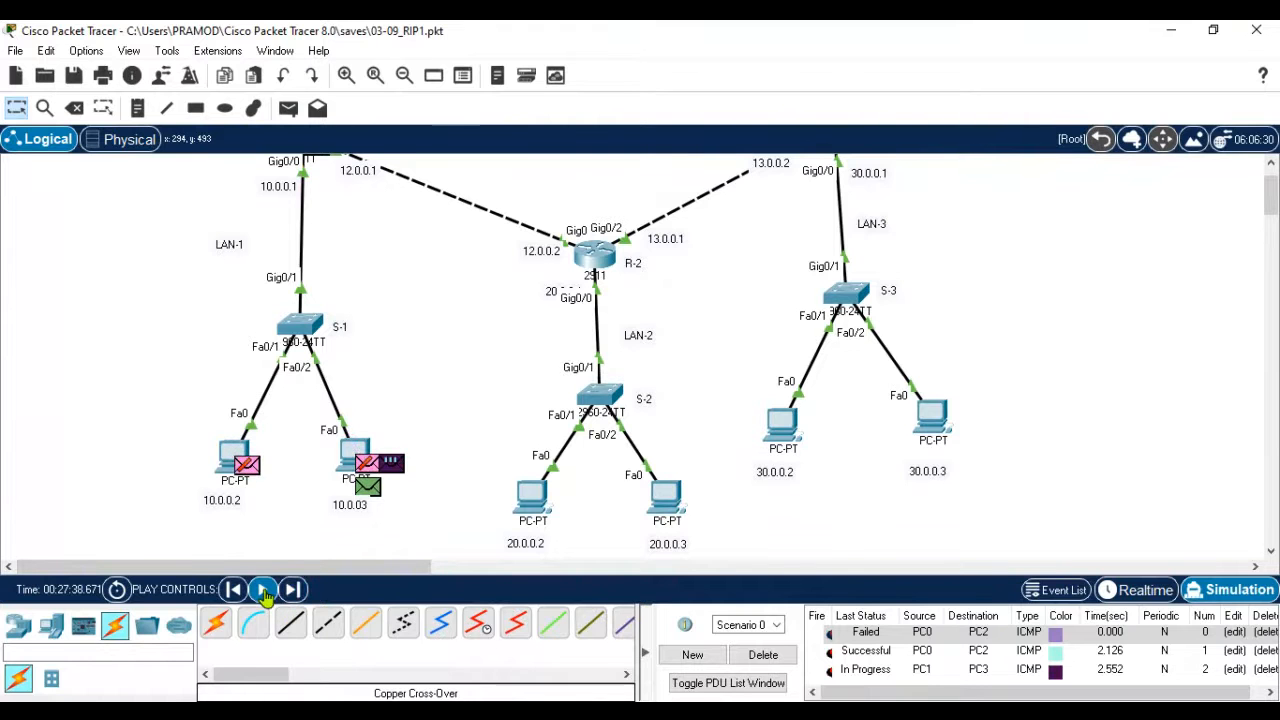
scroll(15, 437, up, 2)
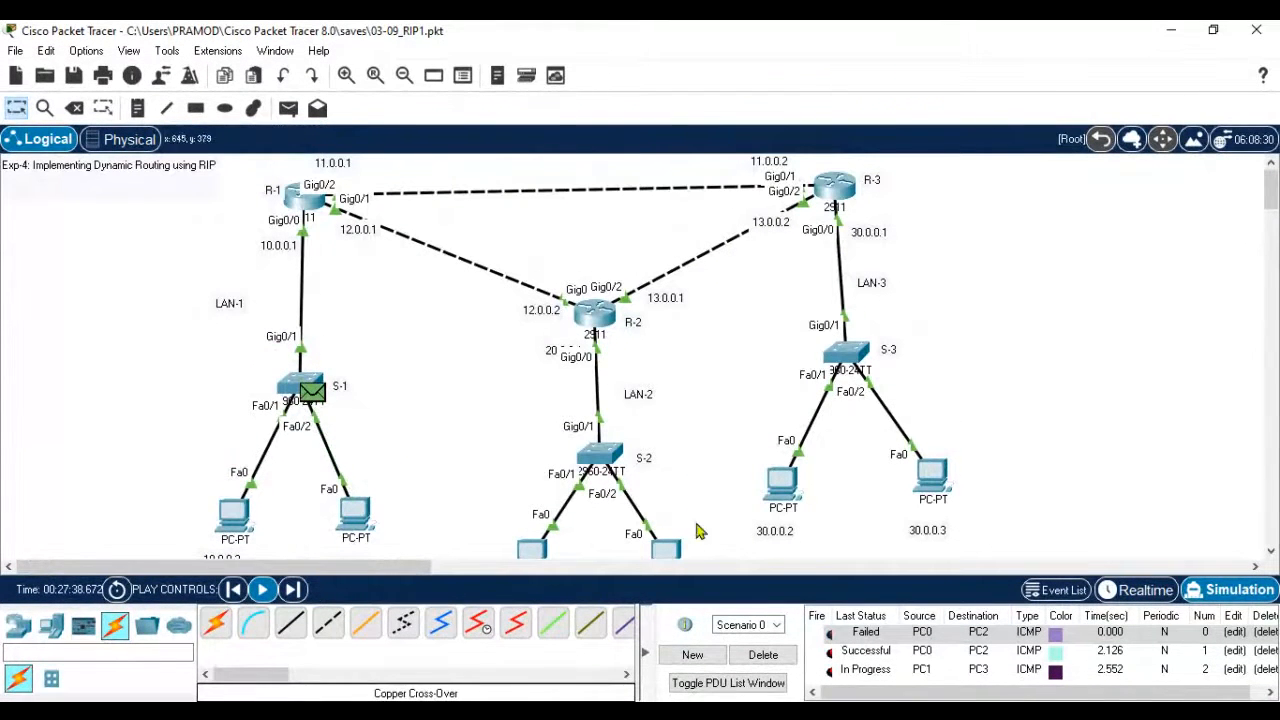
scroll(809, 568, right, 1)
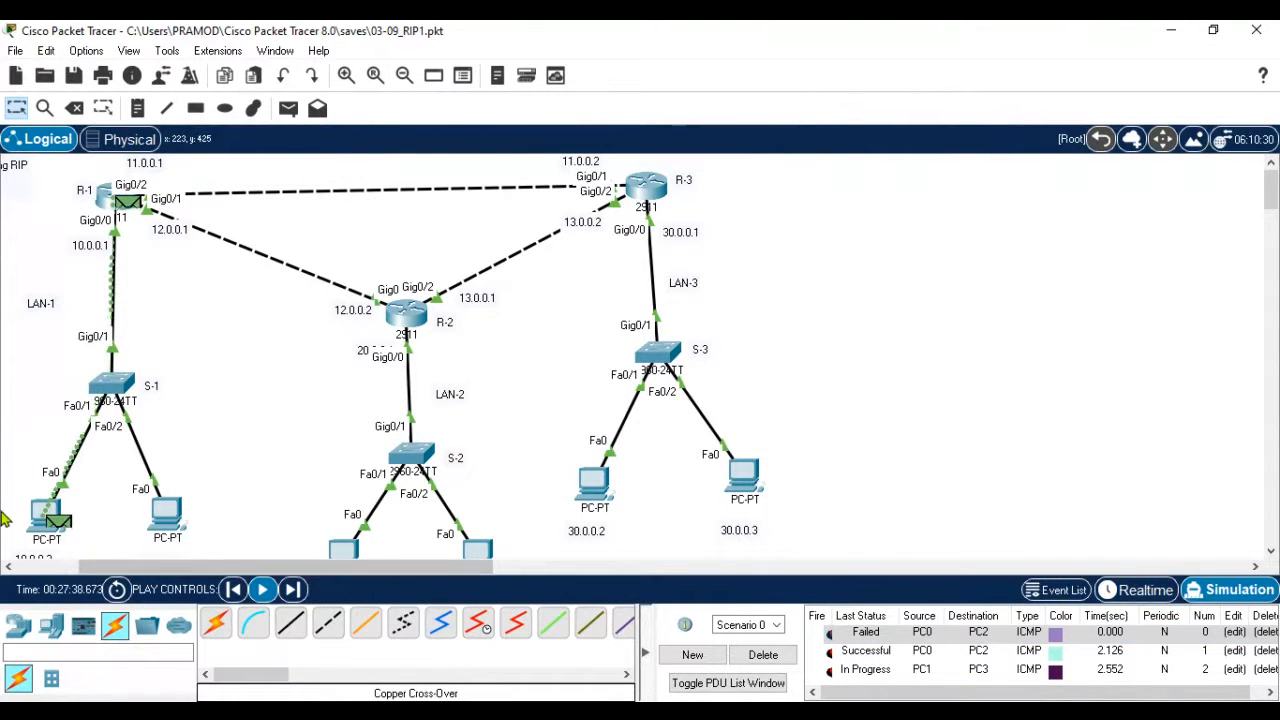
scroll(323, 566, left, 1)
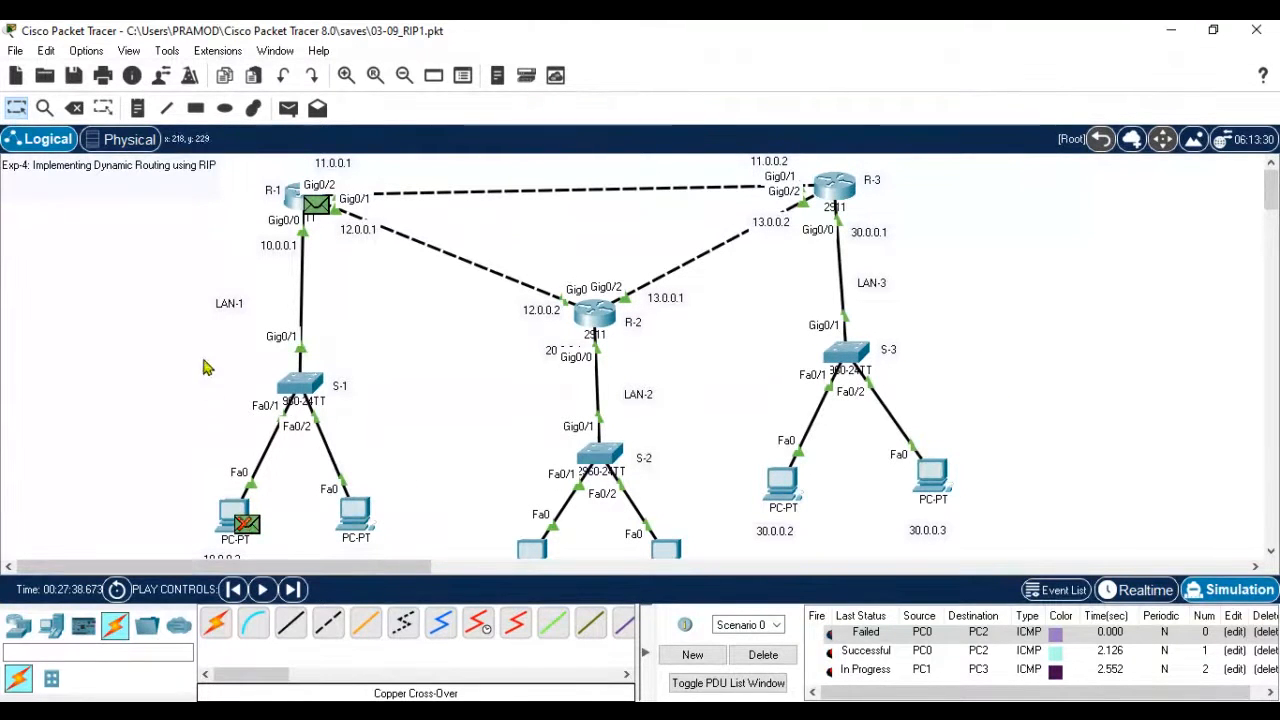
- Nudge the experiment title label slightly up and to the left on the workspace
drag(116, 282, 400, 457)
drag(440, 356, 678, 556)
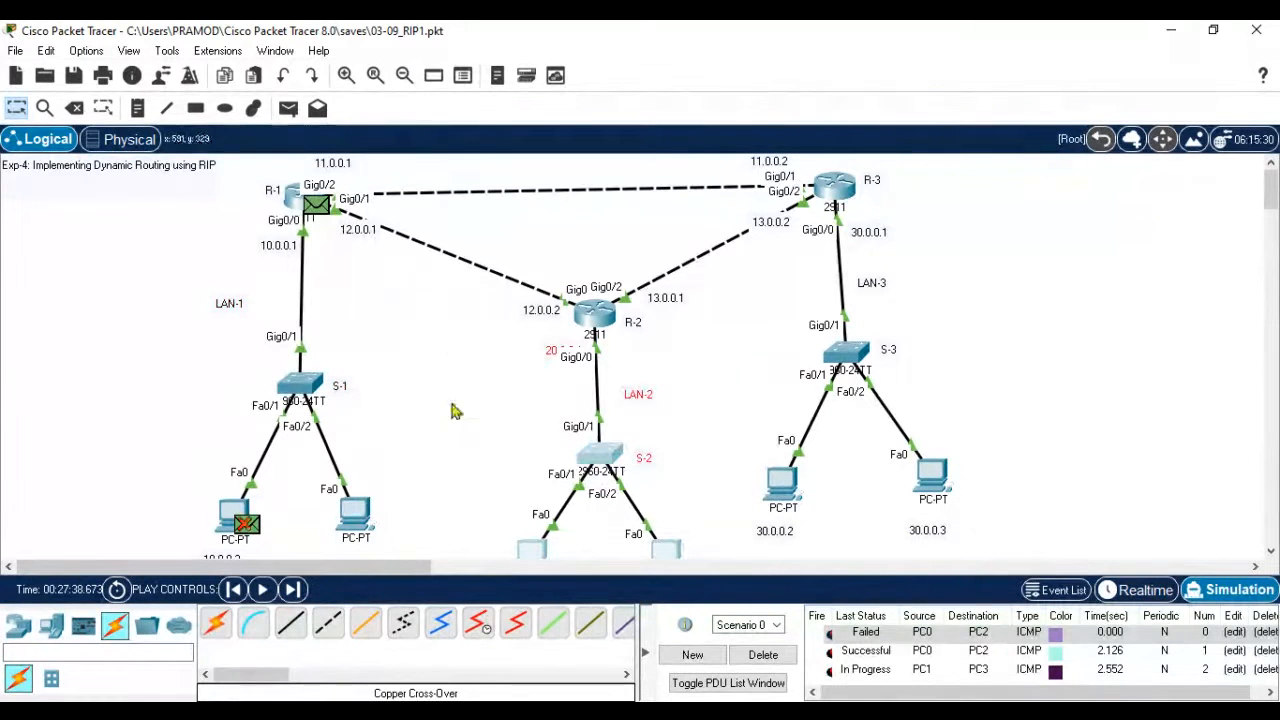
drag(218, 184, 186, 196)
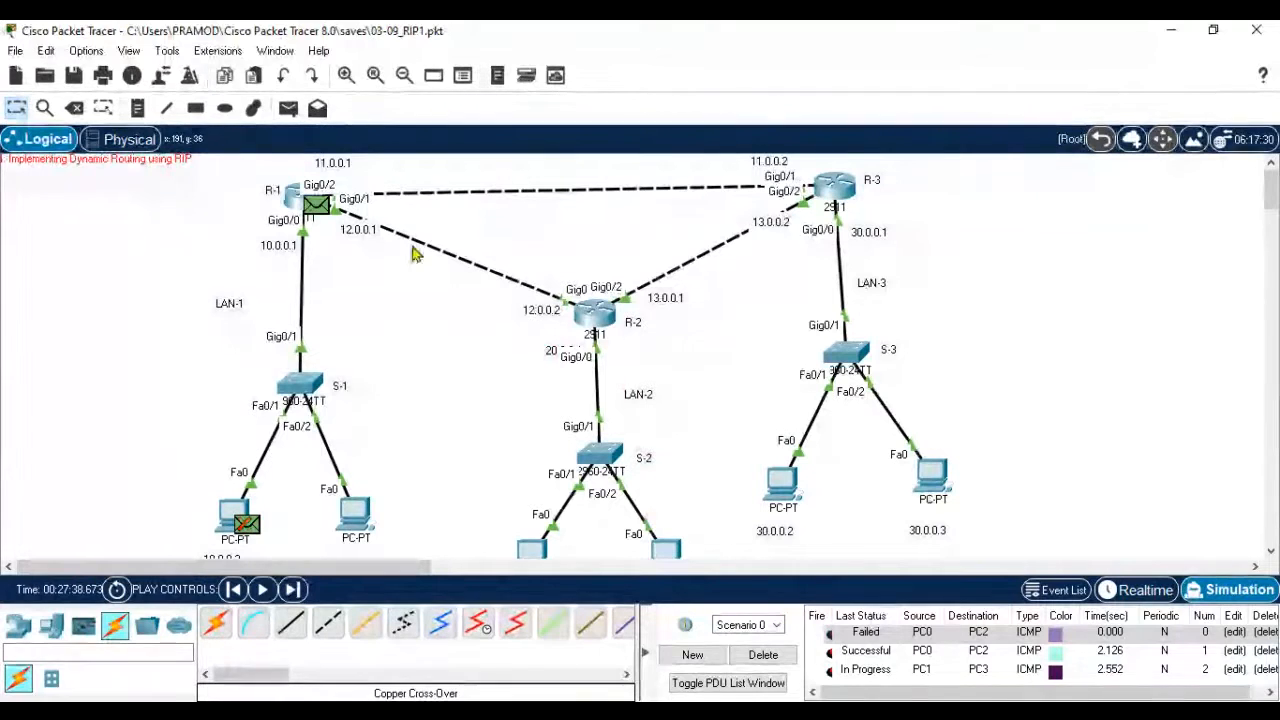
drag(485, 213, 424, 303)
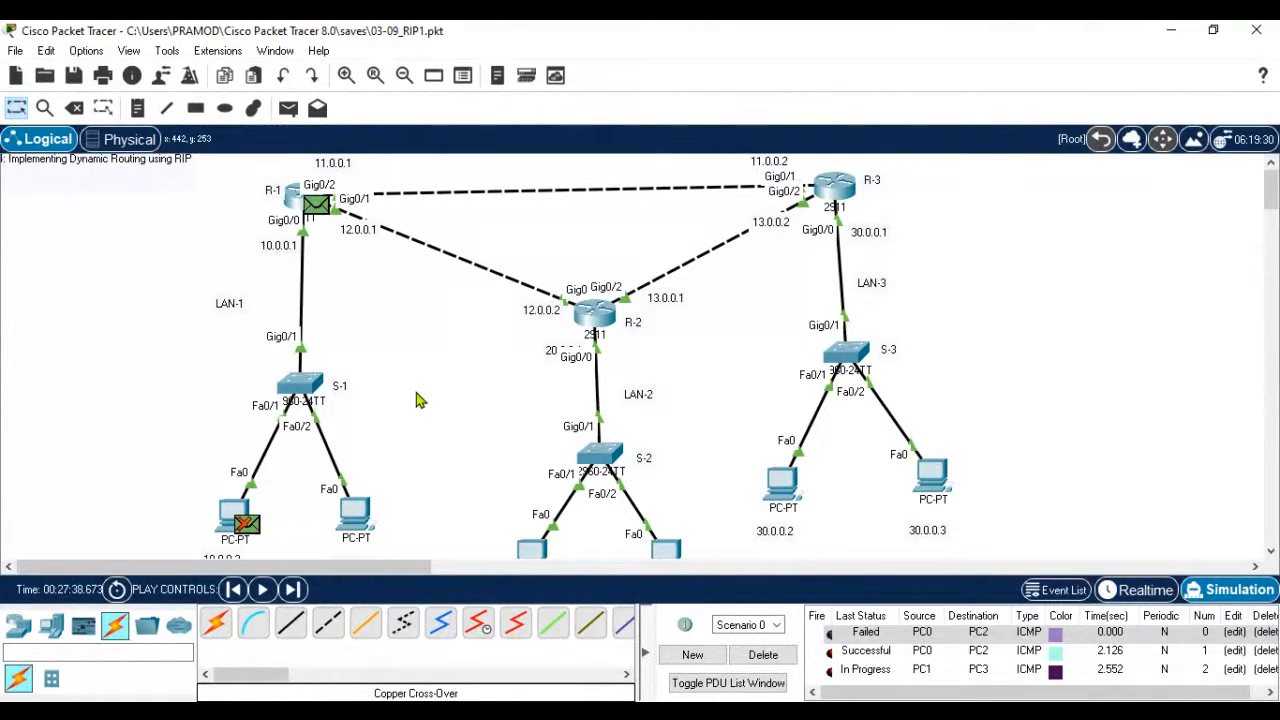
- Resume the simulation of the PDU from PC1 to PC3
click(262, 589)
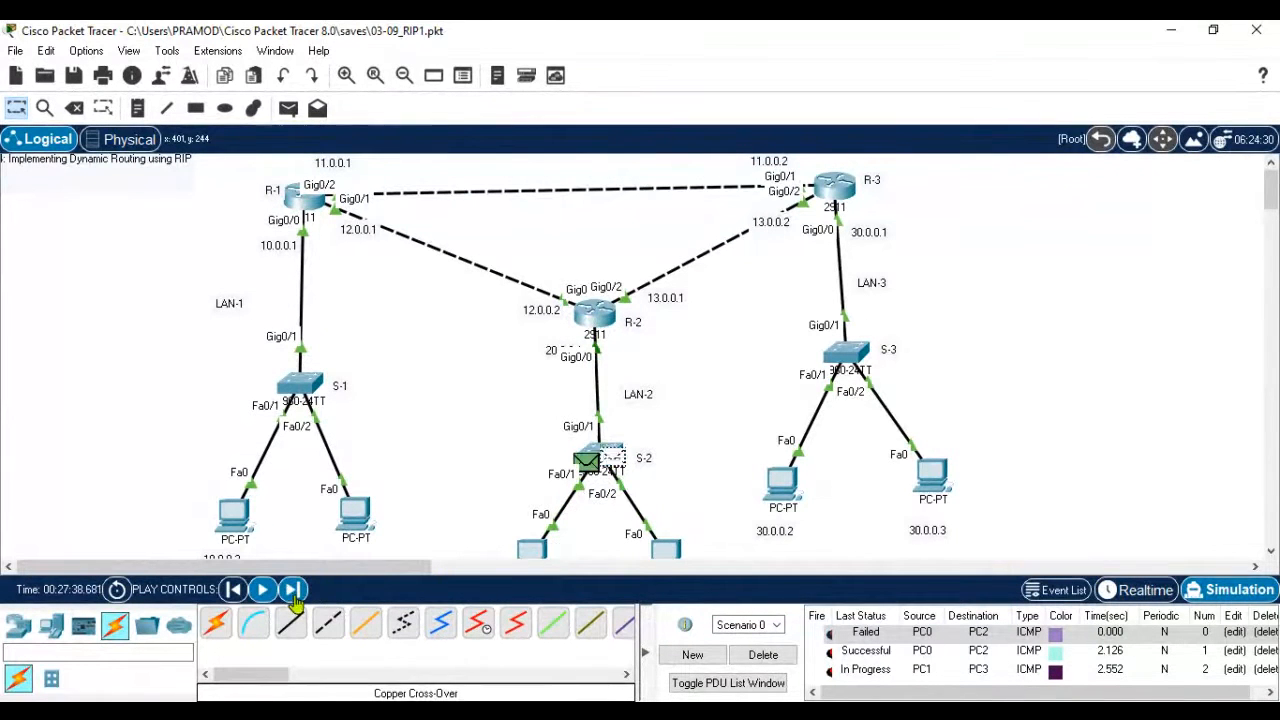
- Step the simulation of the PC1-to-PC3 PDU forward event by event, and delete Scenario 0 to clear its PDUs
click(292, 590)
click(292, 590)
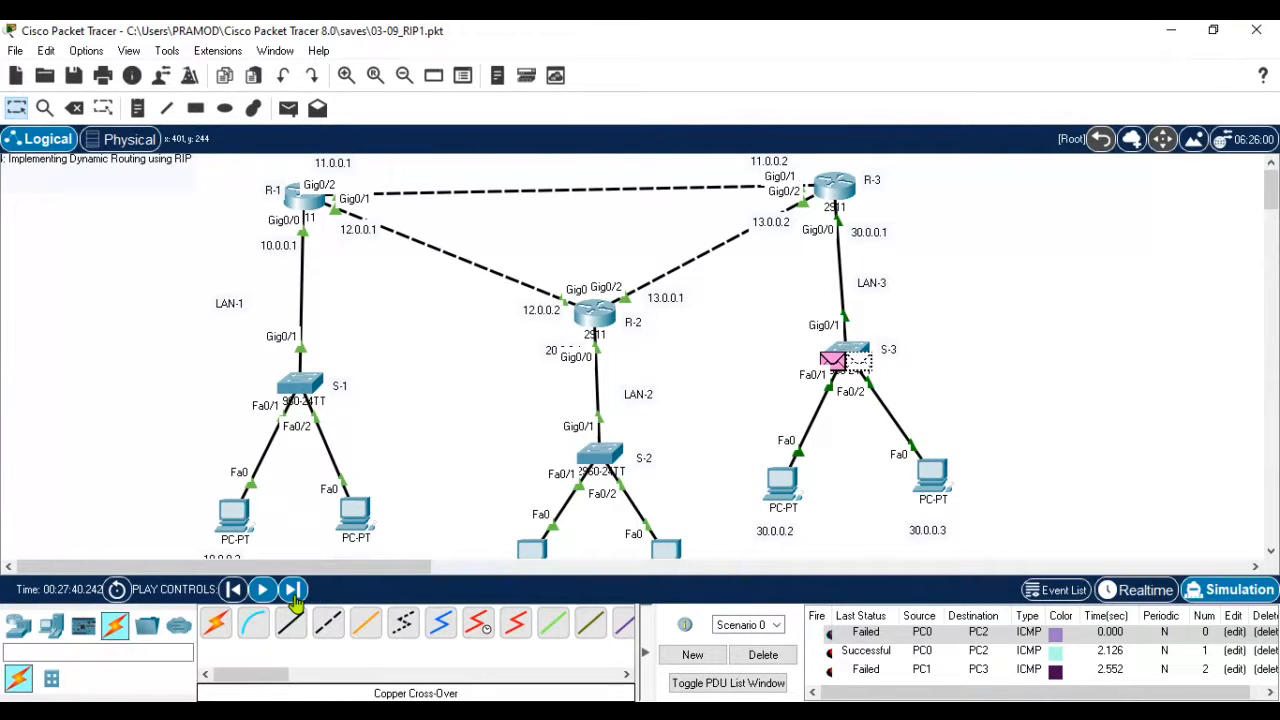
click(292, 590)
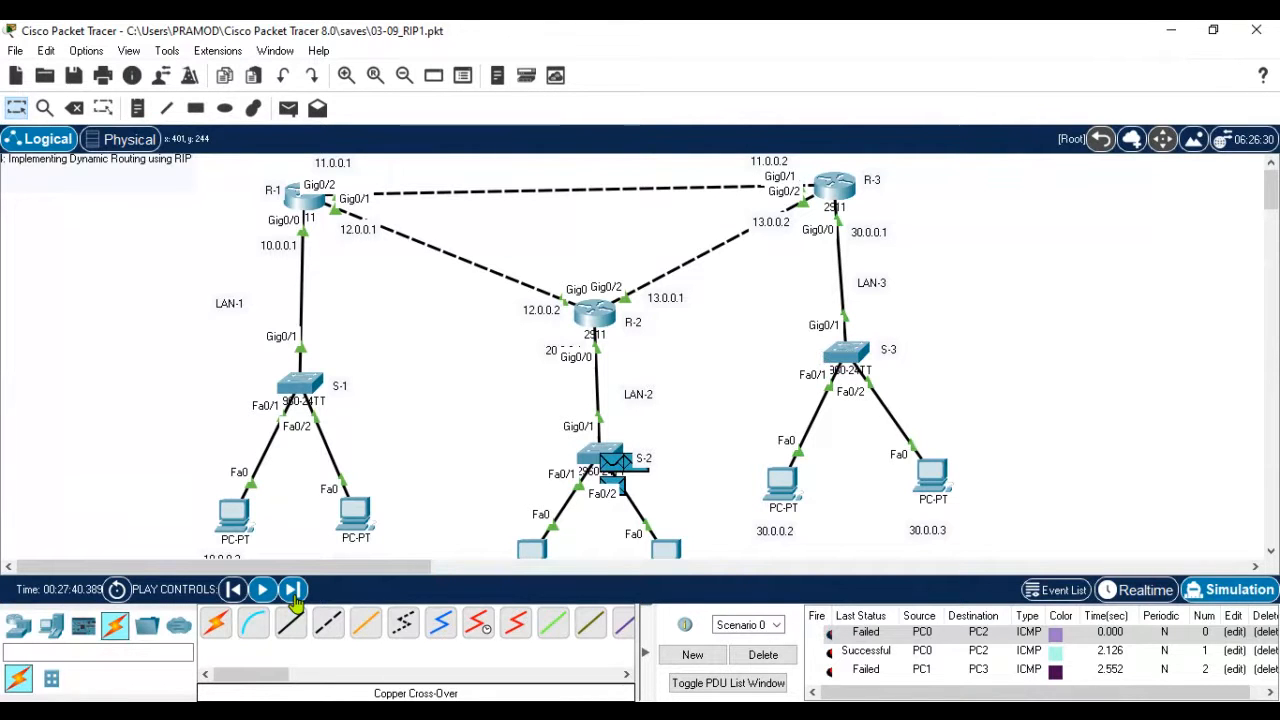
click(292, 590)
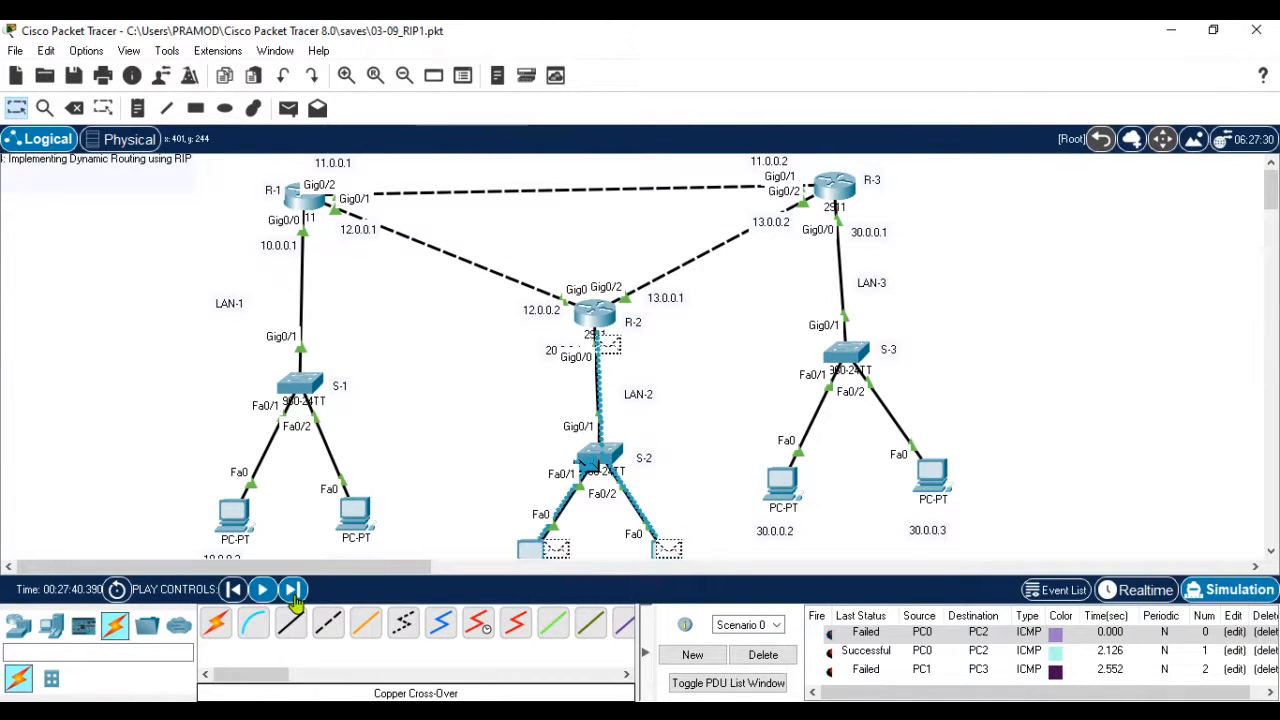
click(292, 590)
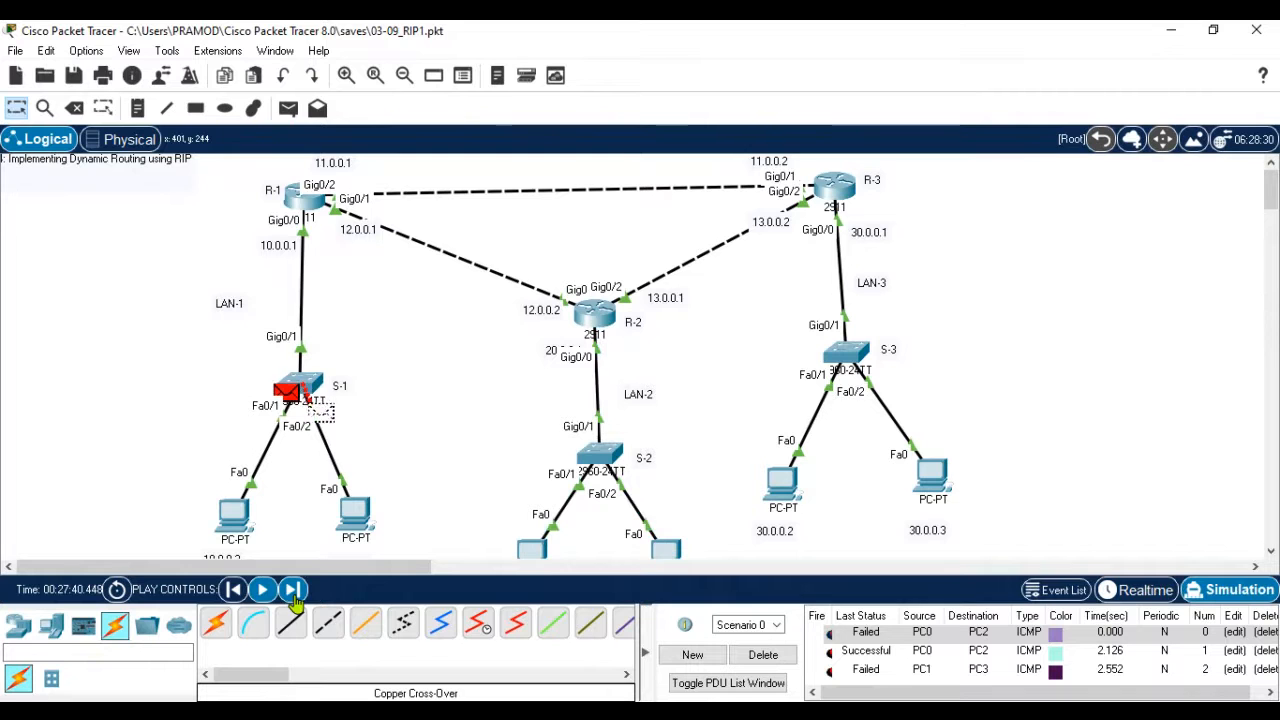
click(745, 662)
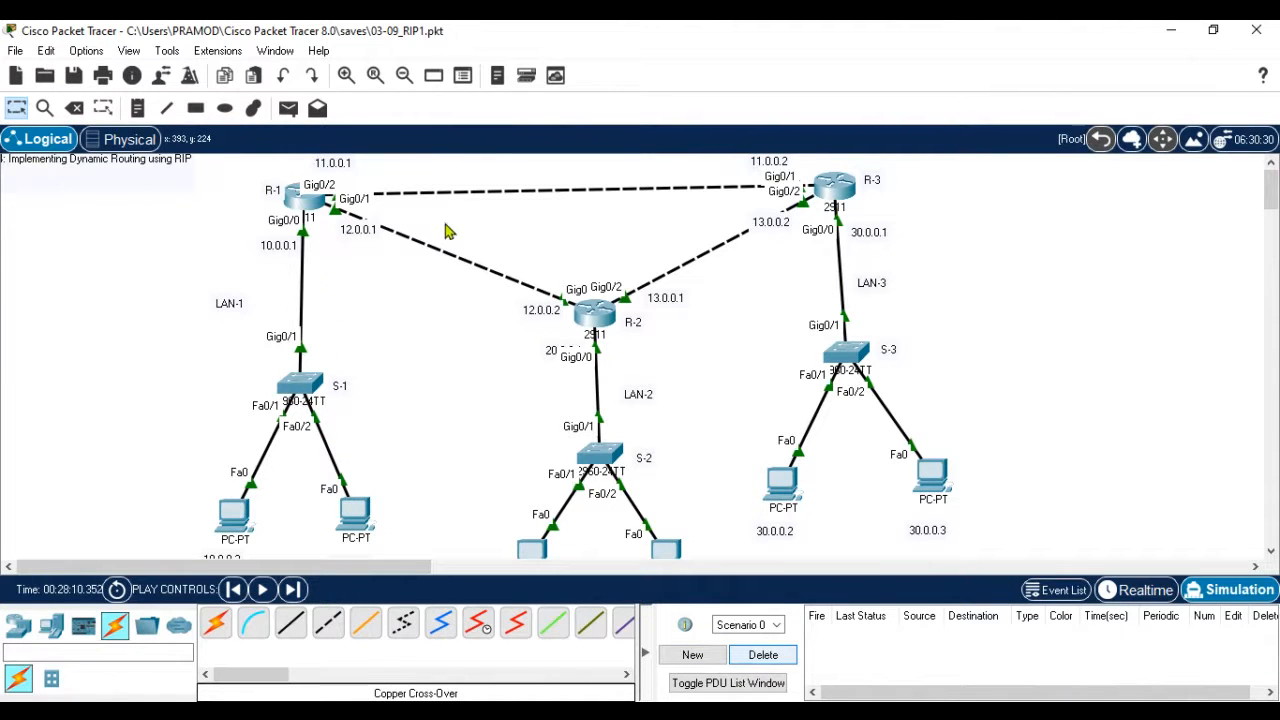
- Delete the cross-over link between routers R-1 and R-2, and return to the selection tool
drag(443, 220, 413, 334)
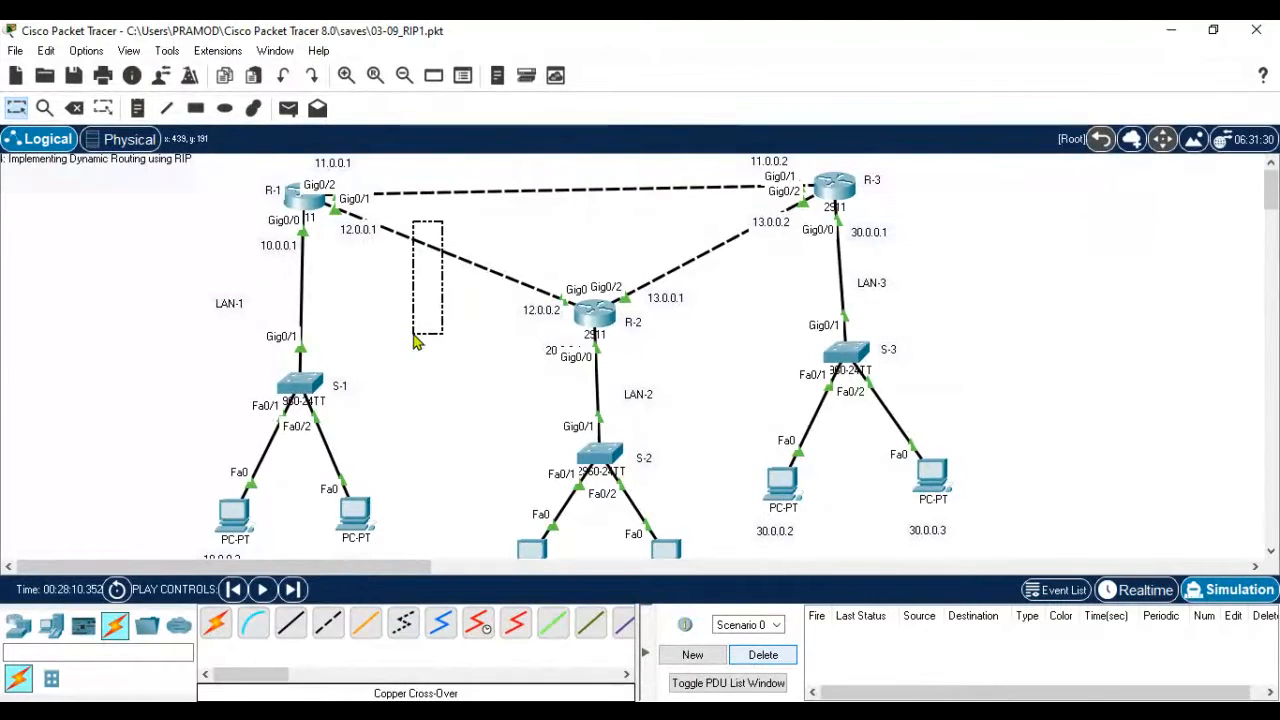
click(74, 107)
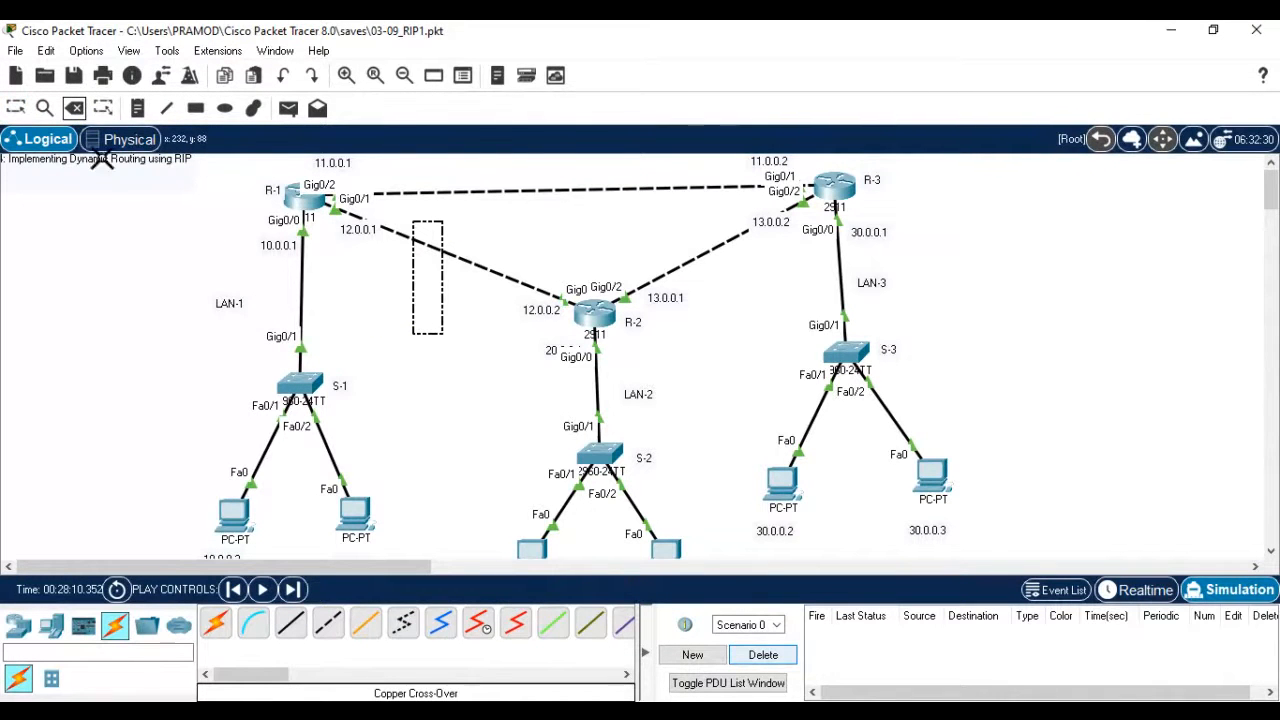
click(484, 262)
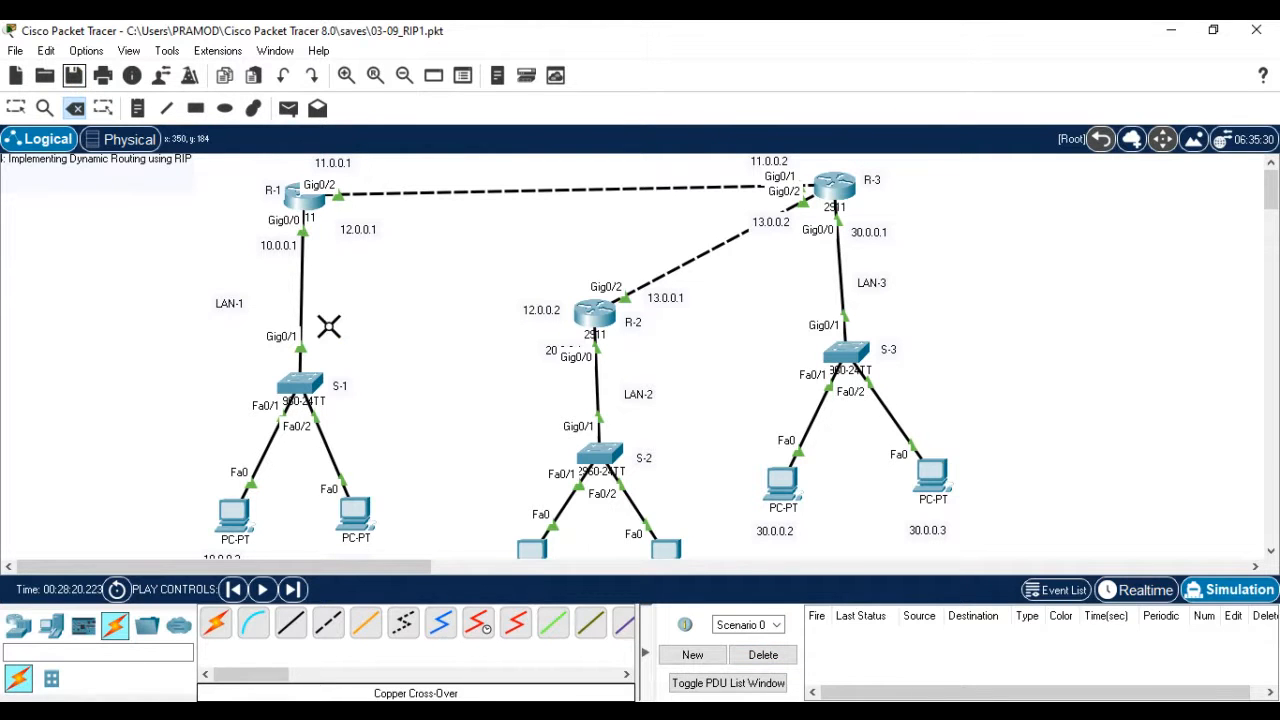
click(17, 108)
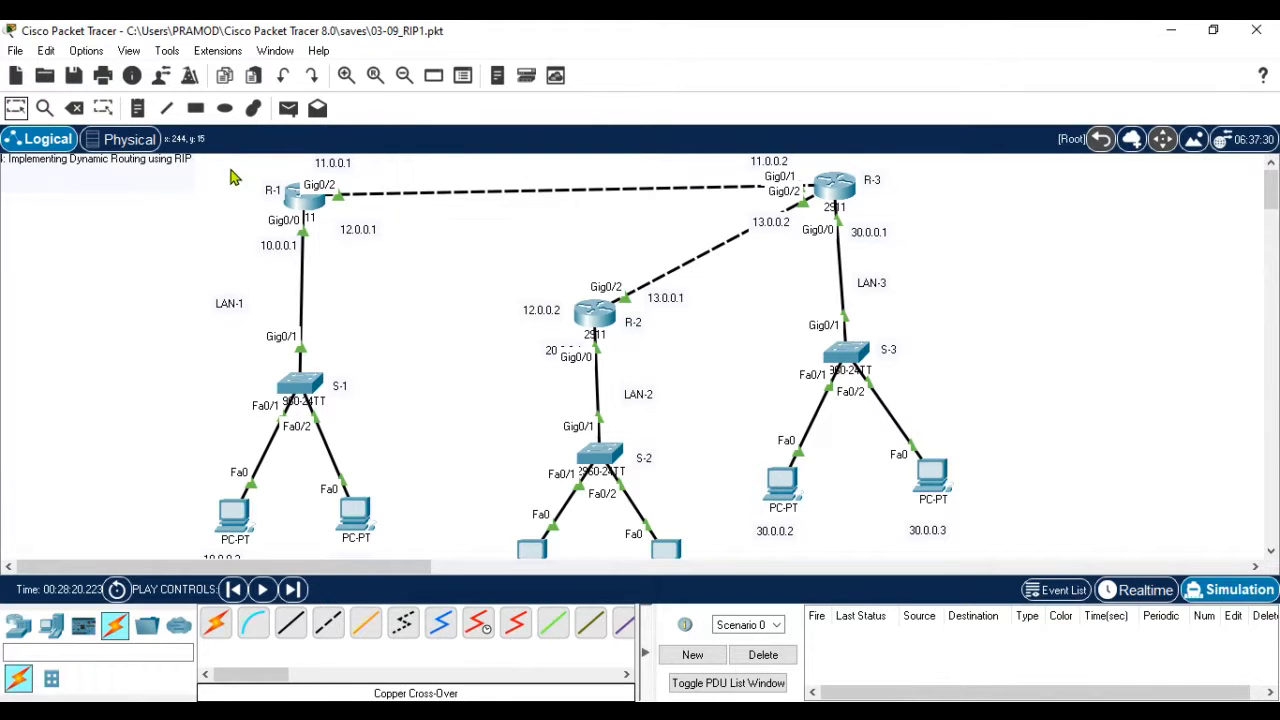
drag(230, 168, 655, 365)
click(120, 304)
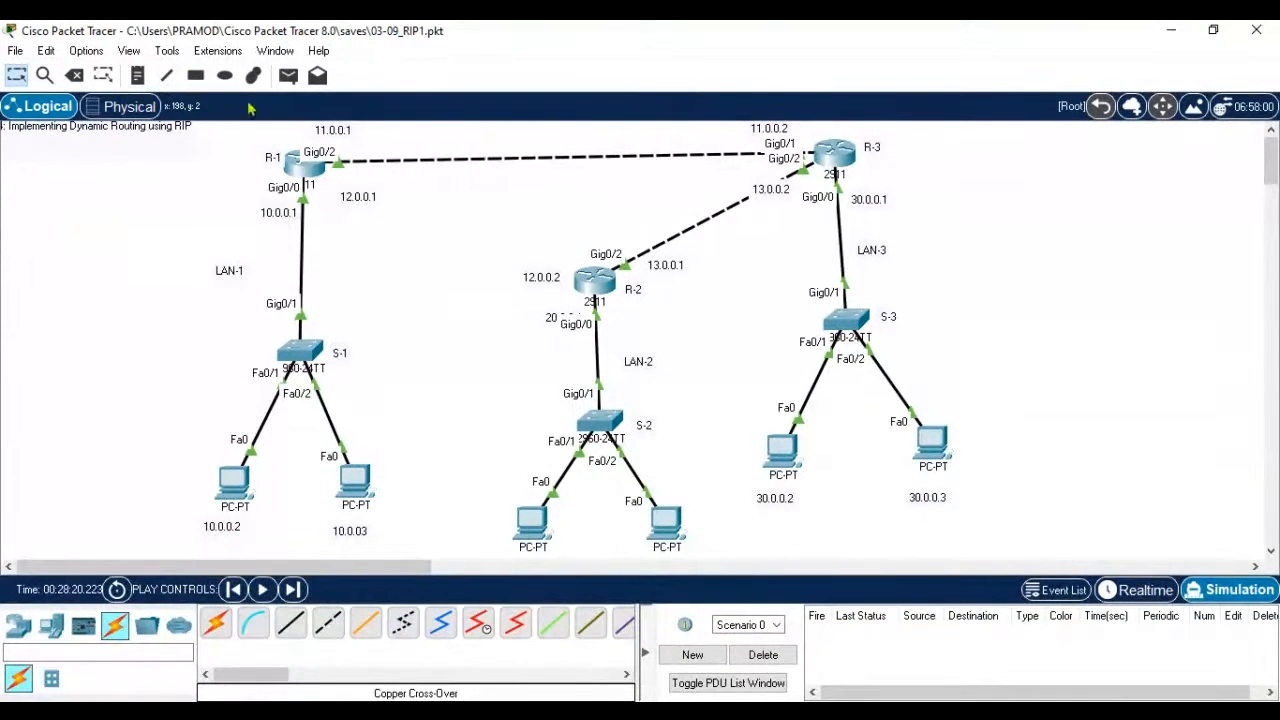
- Add a simple PDU from PC 10.0.0.2 in LAN-1 to PC 20.0.0.3 in LAN-2 and play its simulation
click(291, 79)
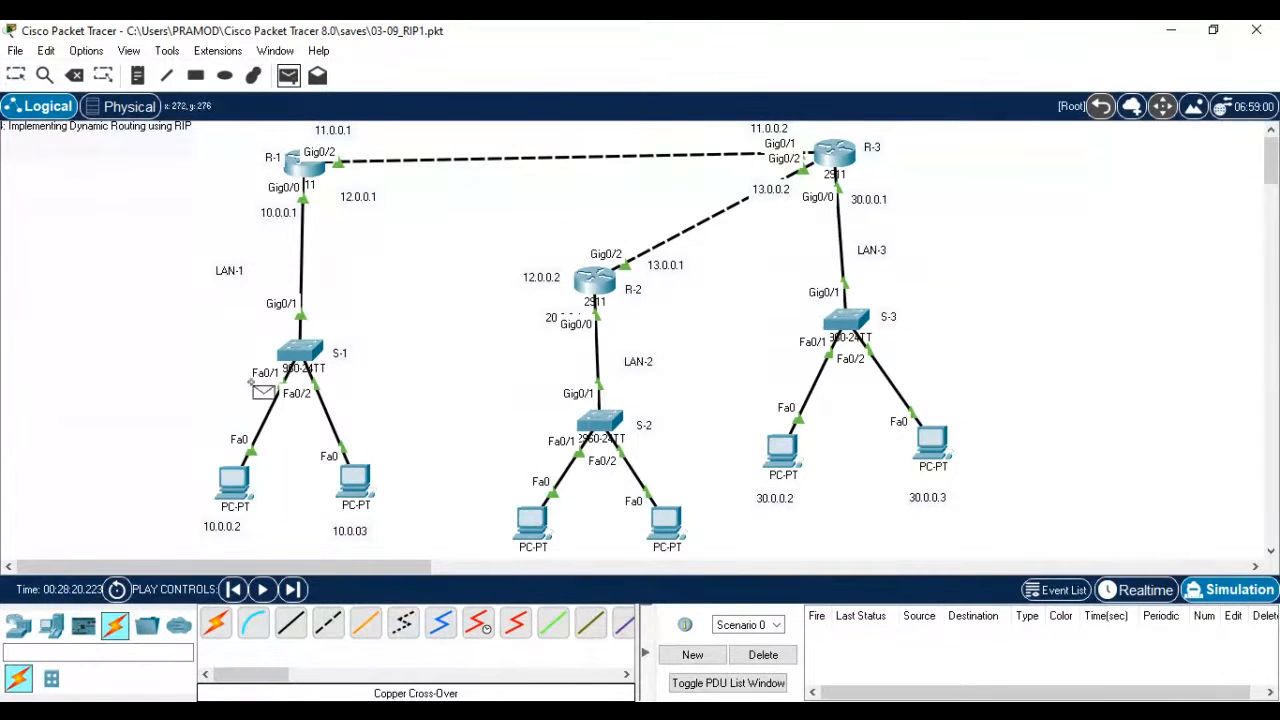
click(221, 480)
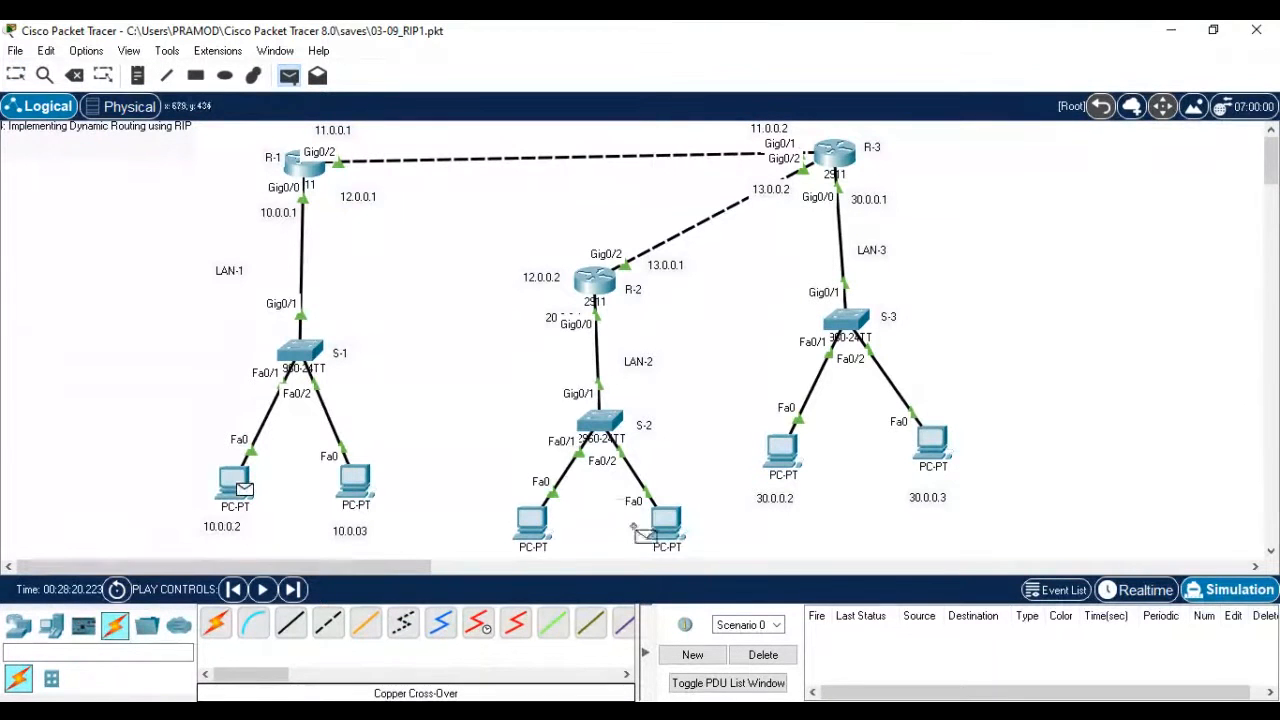
click(662, 522)
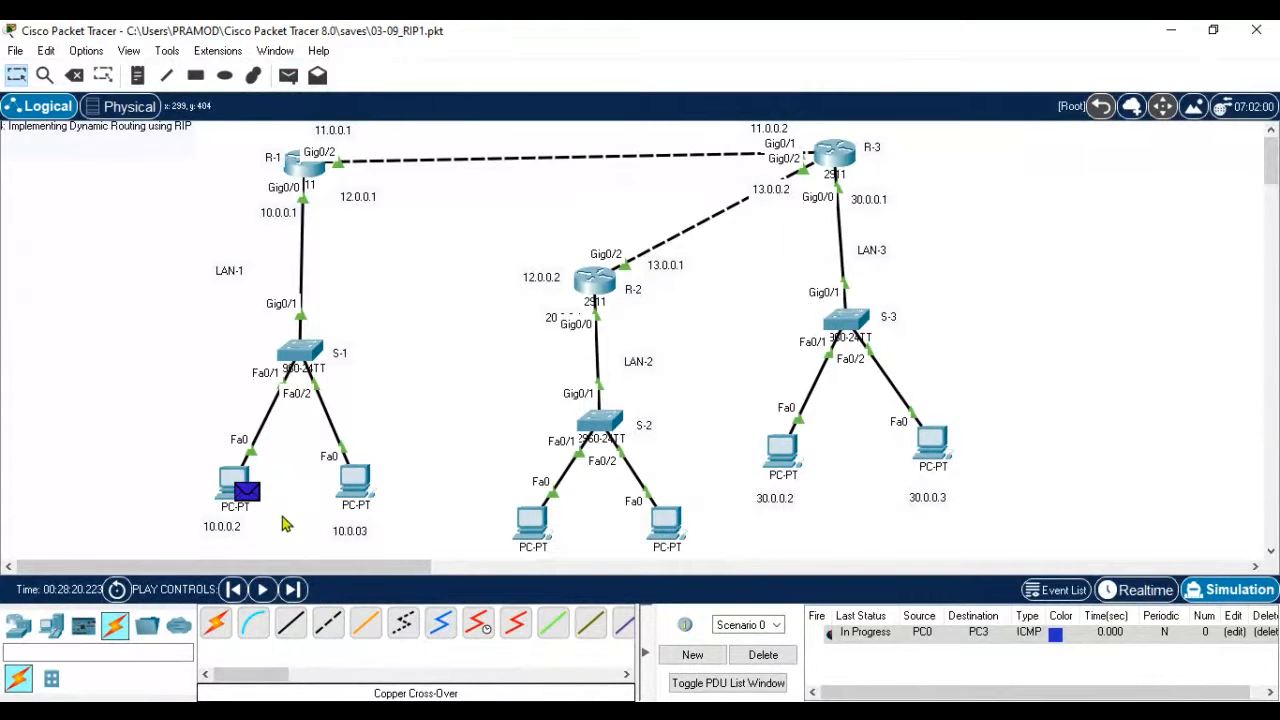
click(262, 589)
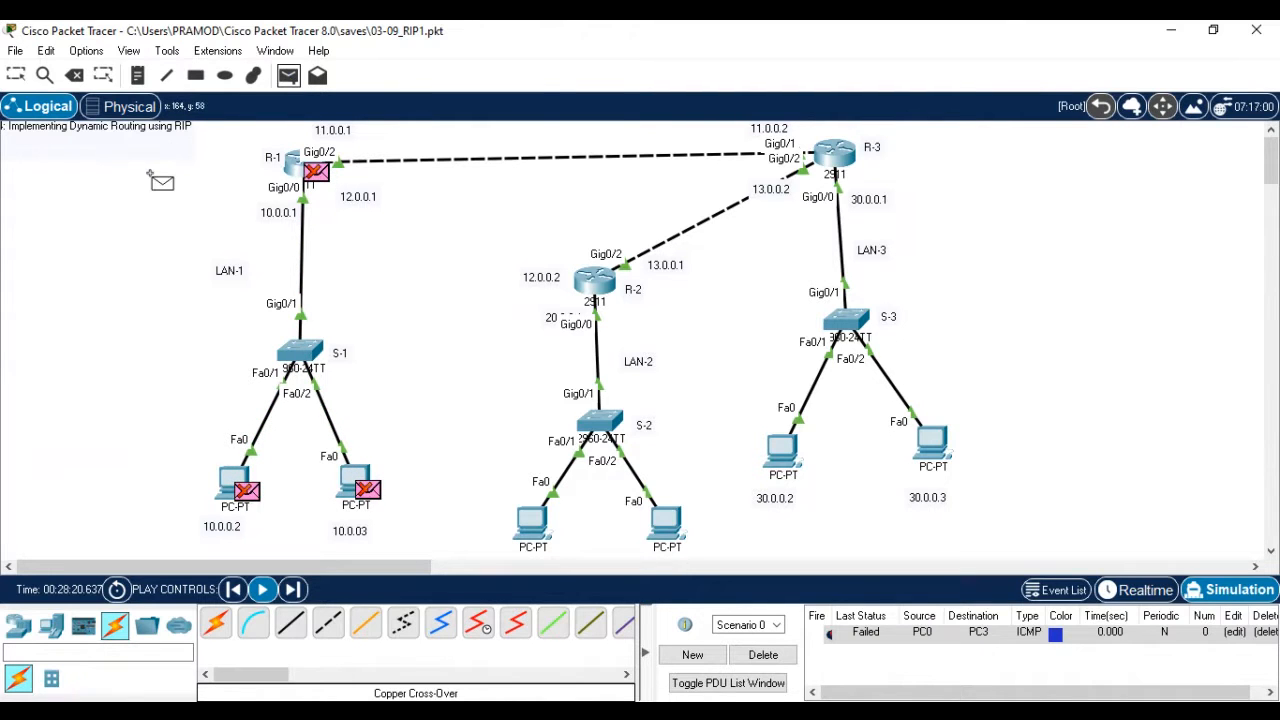
click(290, 77)
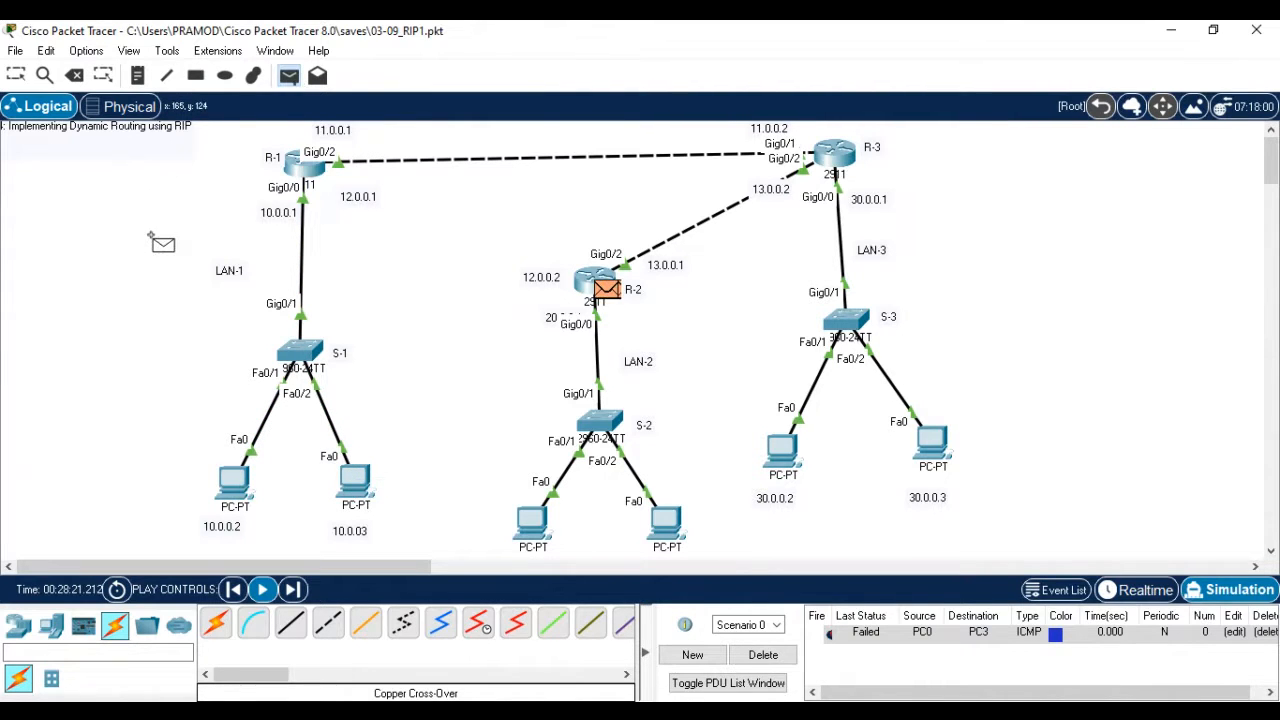
key(Escape)
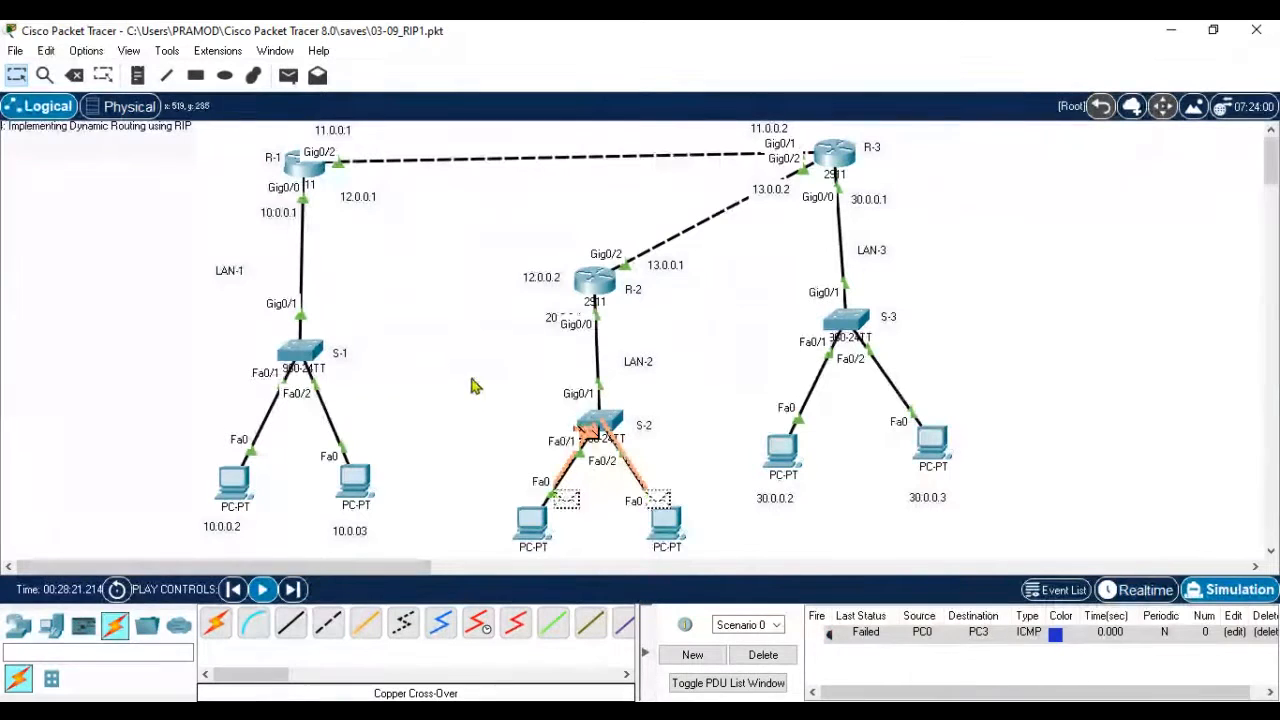
drag(470, 376, 710, 572)
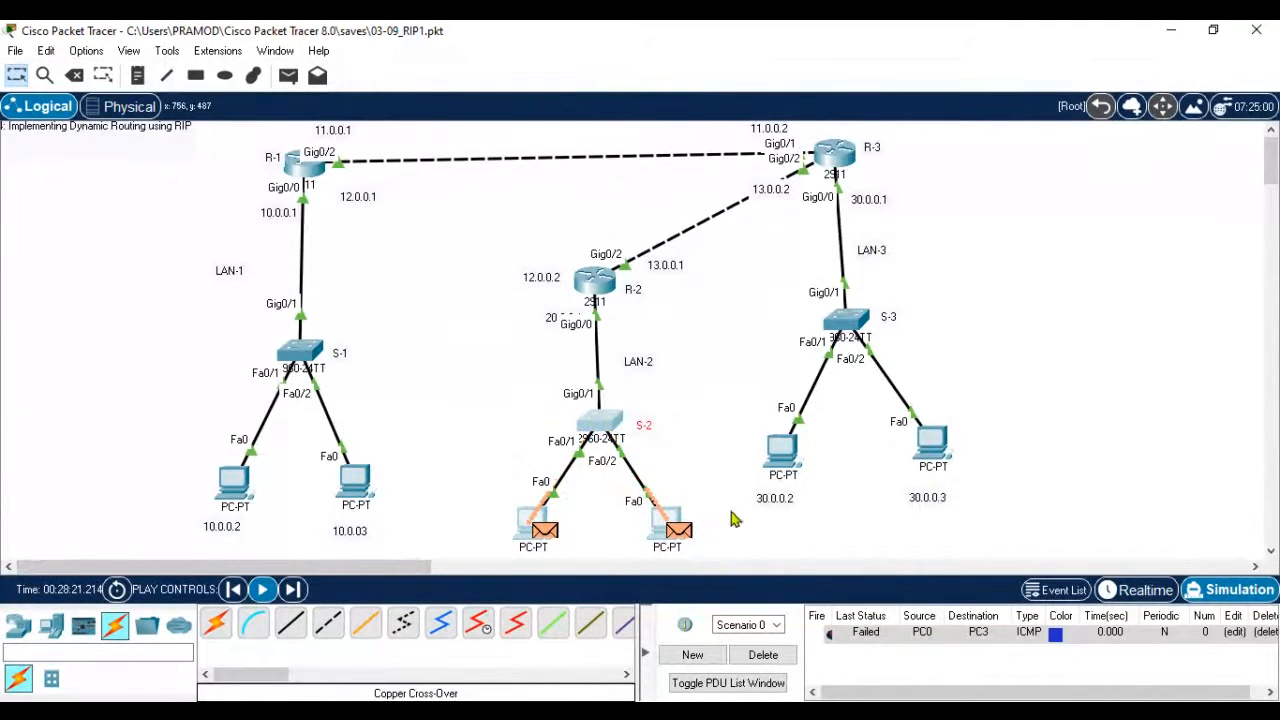
click(719, 330)
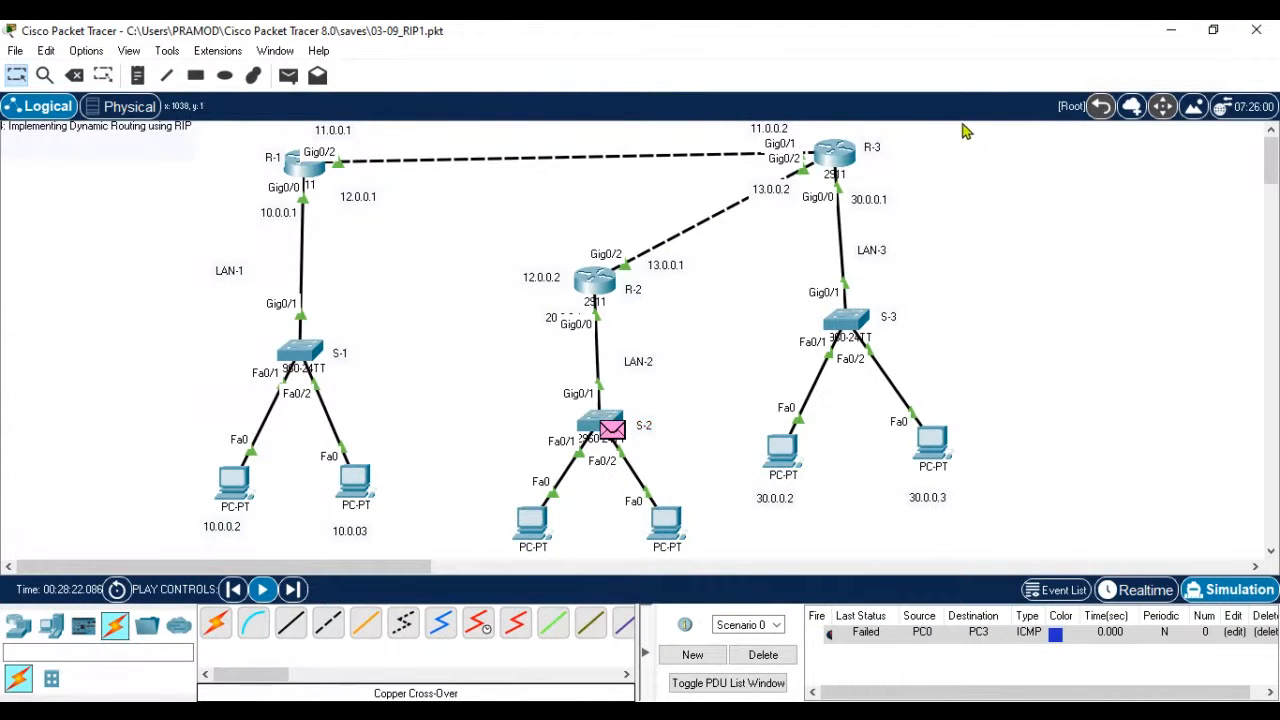
drag(955, 196, 191, 323)
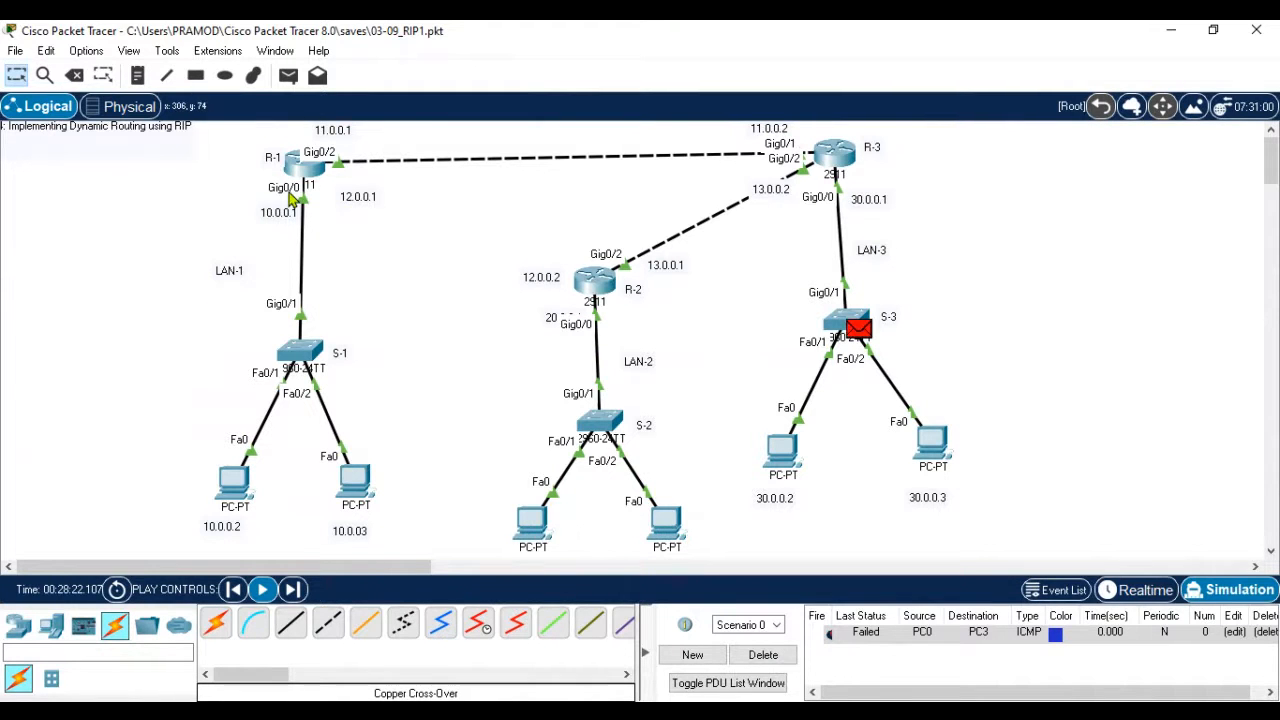
- Add another simple PDU from PC 10.0.0.2 to the second PC of LAN-2
click(289, 76)
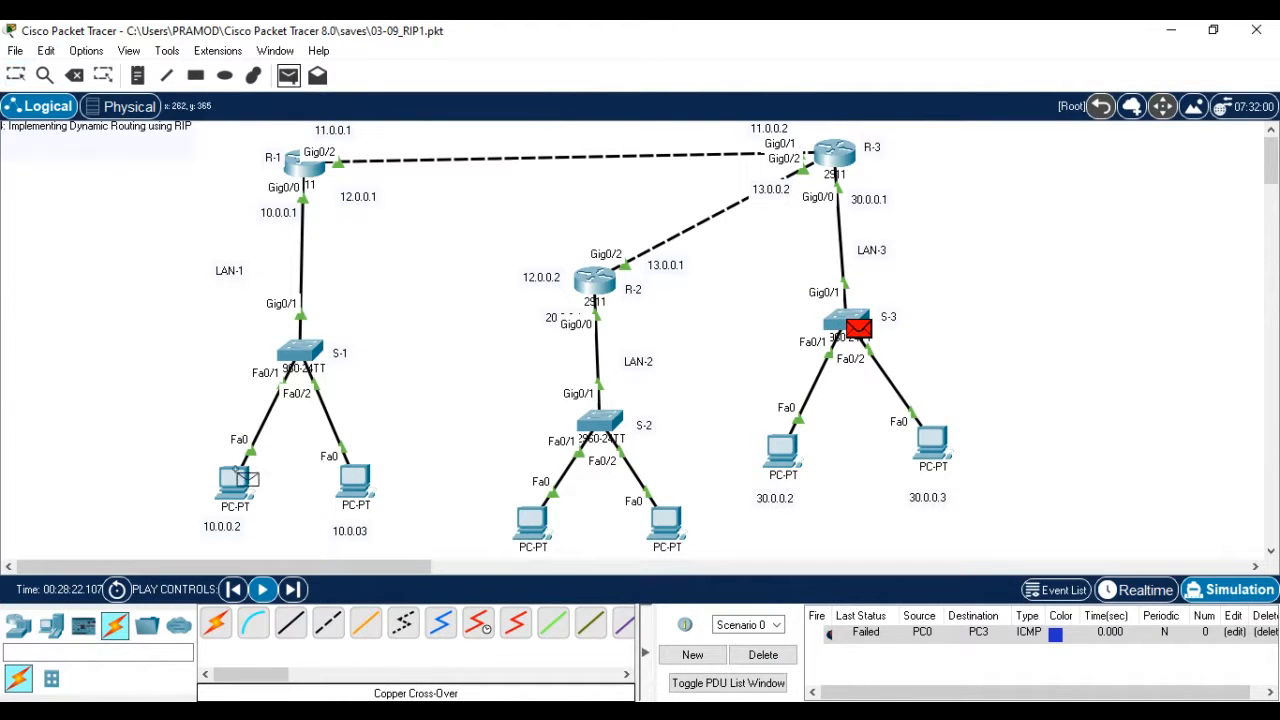
click(232, 488)
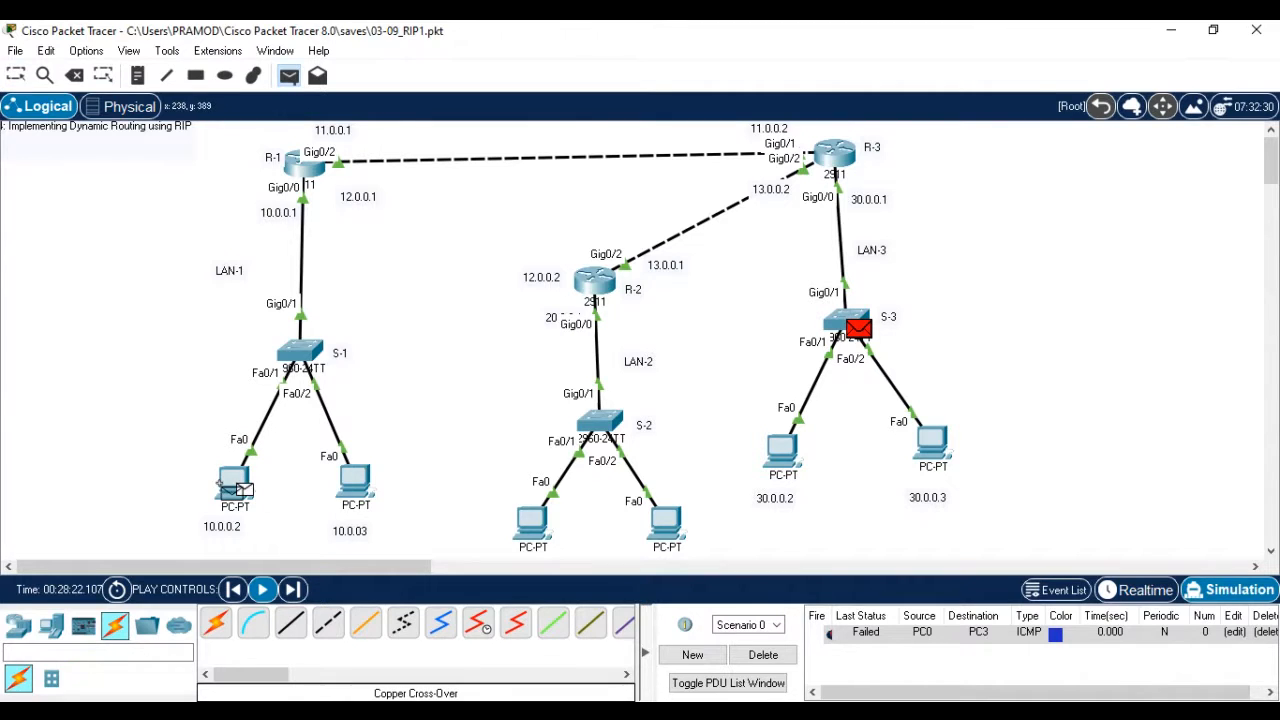
click(662, 528)
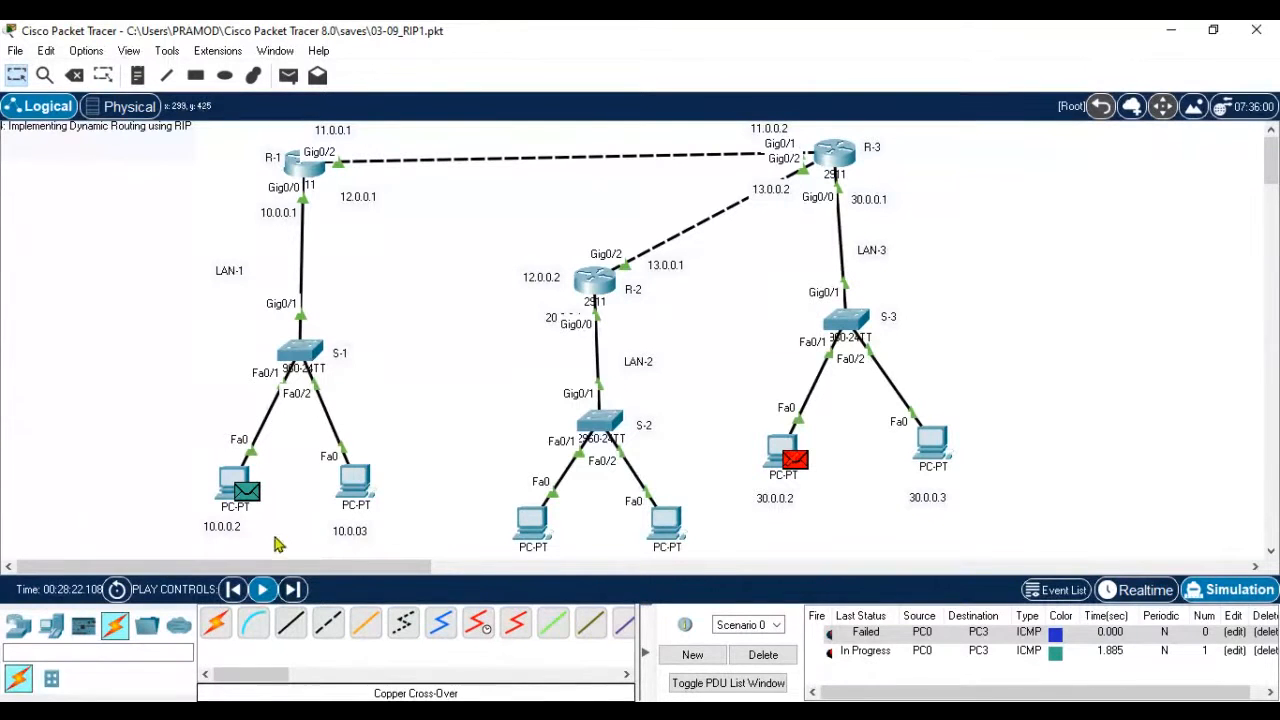
- Step forward through the events of the second PC0-to-PC3 PDU, and delete the scenario to clear its PDUs
click(291, 597)
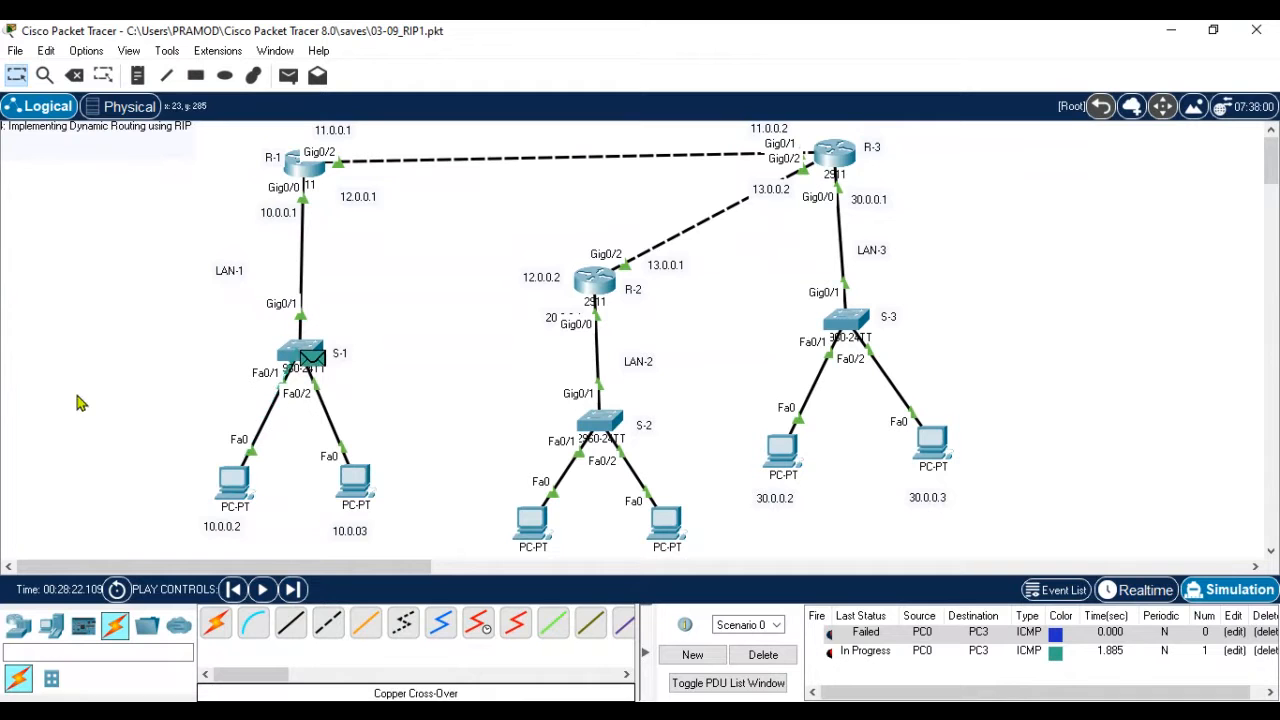
click(292, 590)
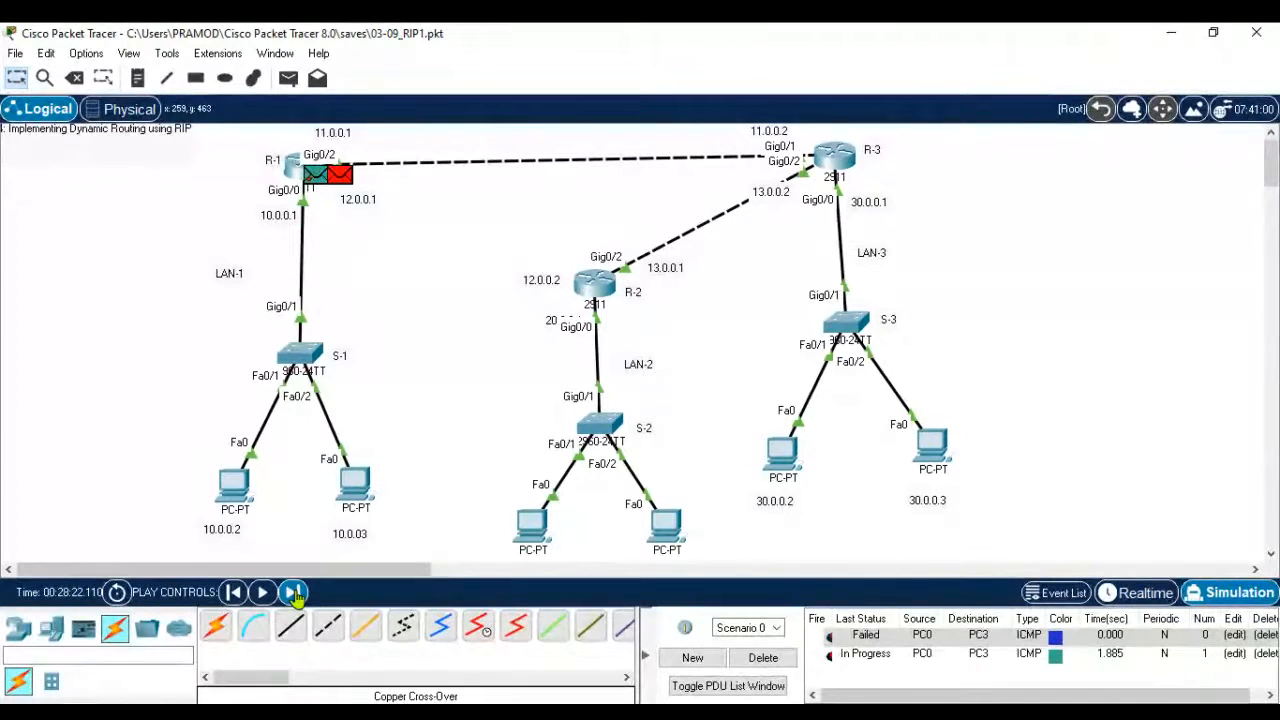
click(292, 592)
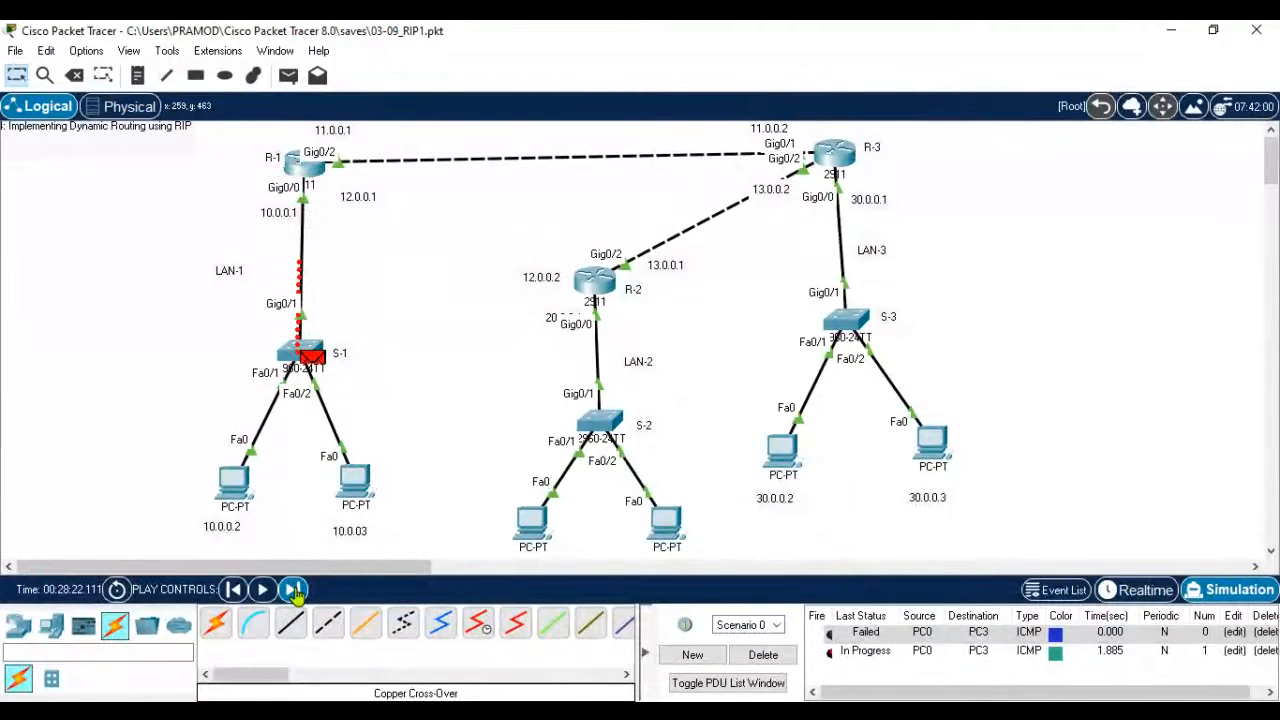
click(292, 592)
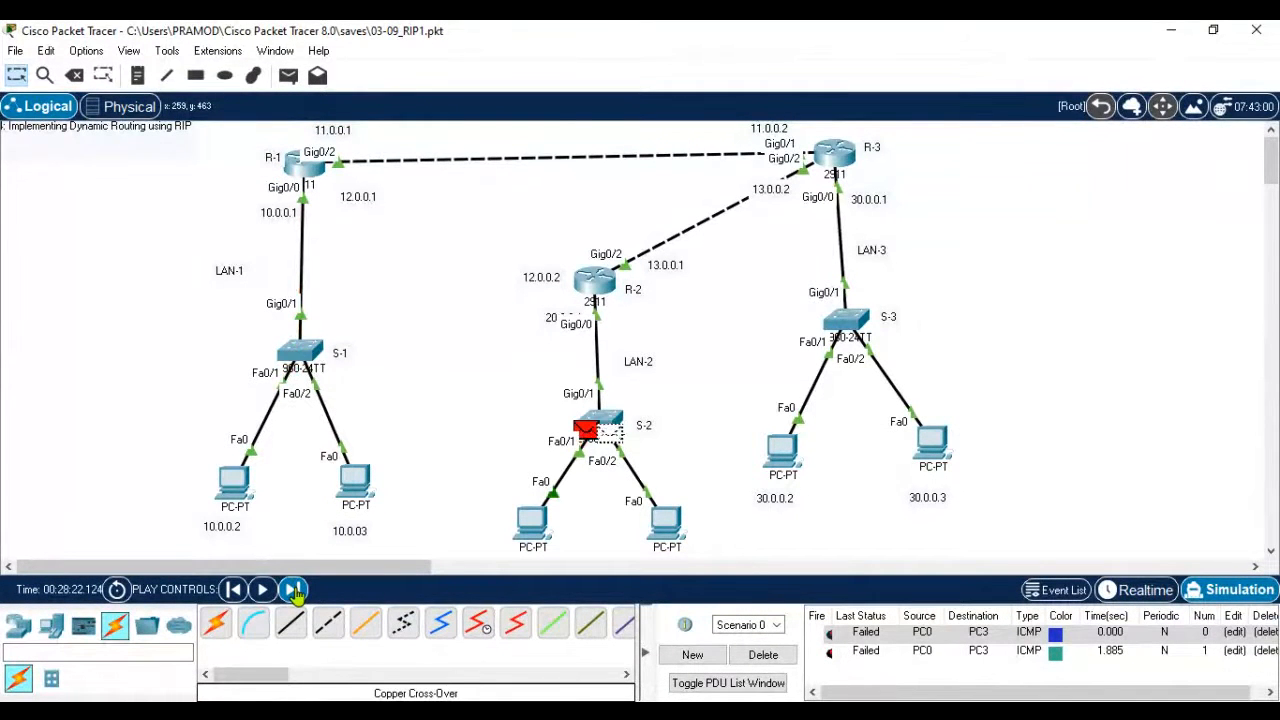
click(292, 592)
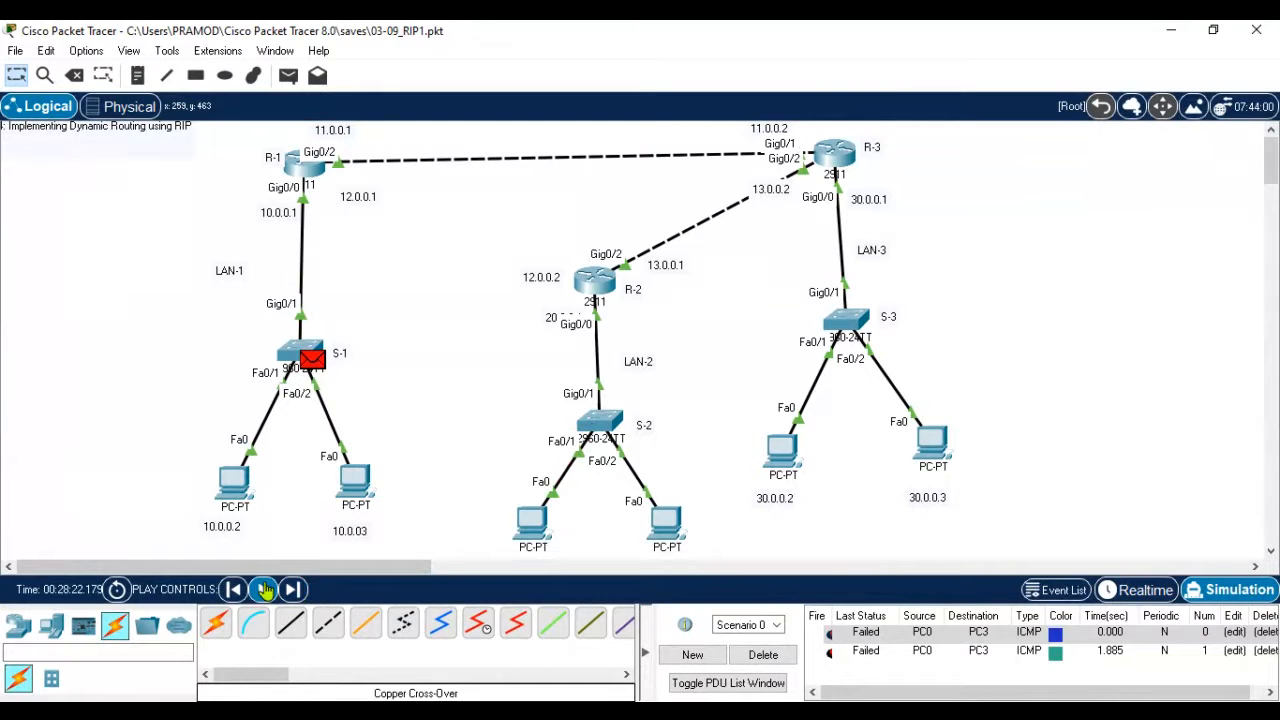
click(766, 658)
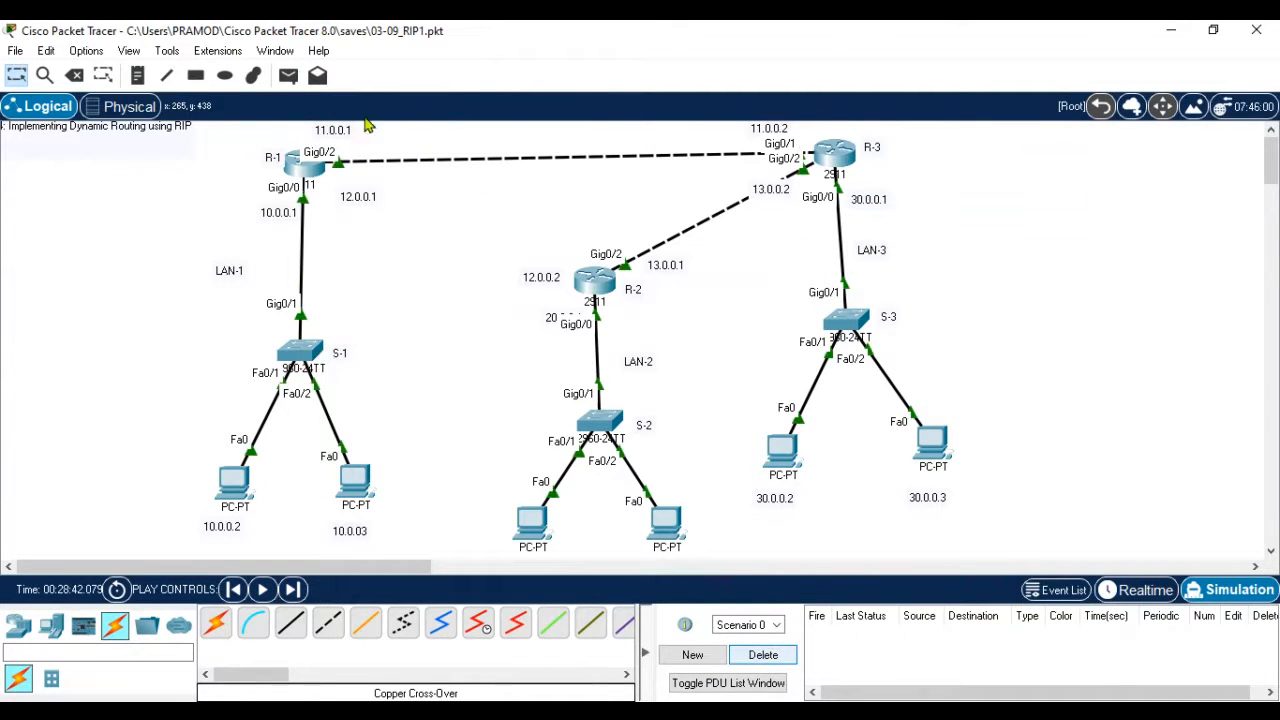
- Create a new simple PDU from PC0 to PC3 in the cleared scenario and play its simulation through R-3
click(290, 76)
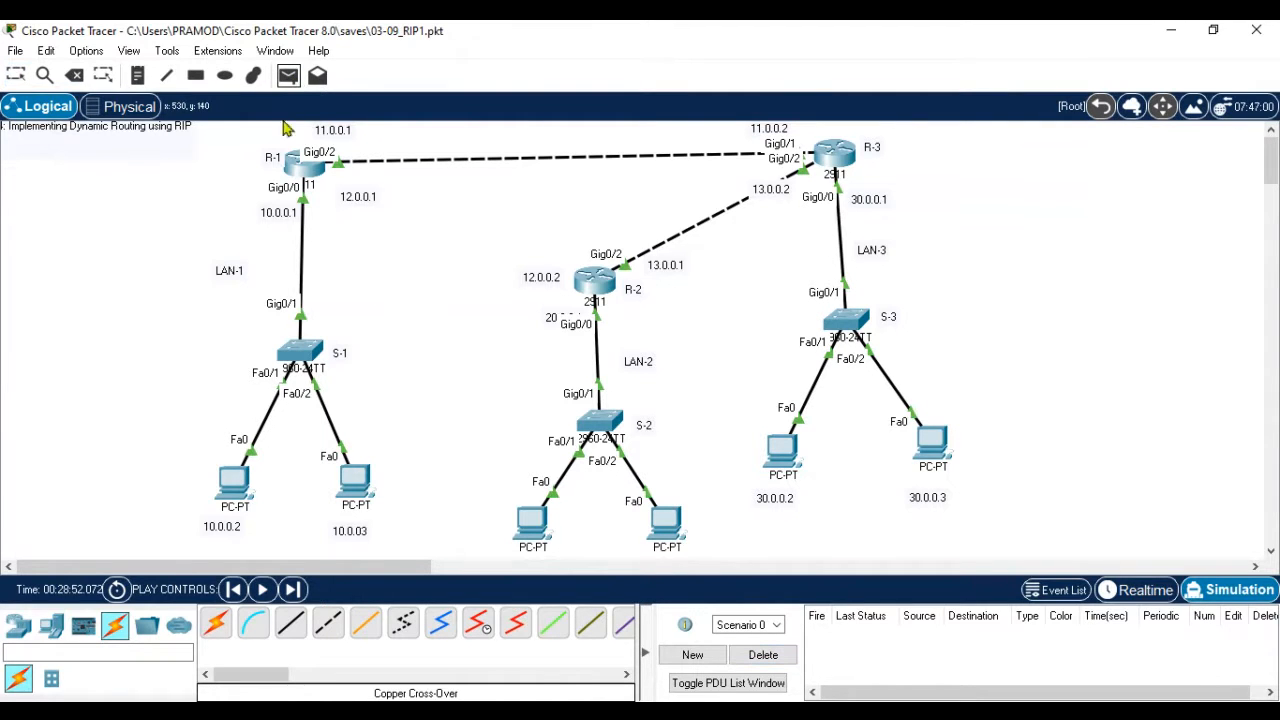
click(236, 485)
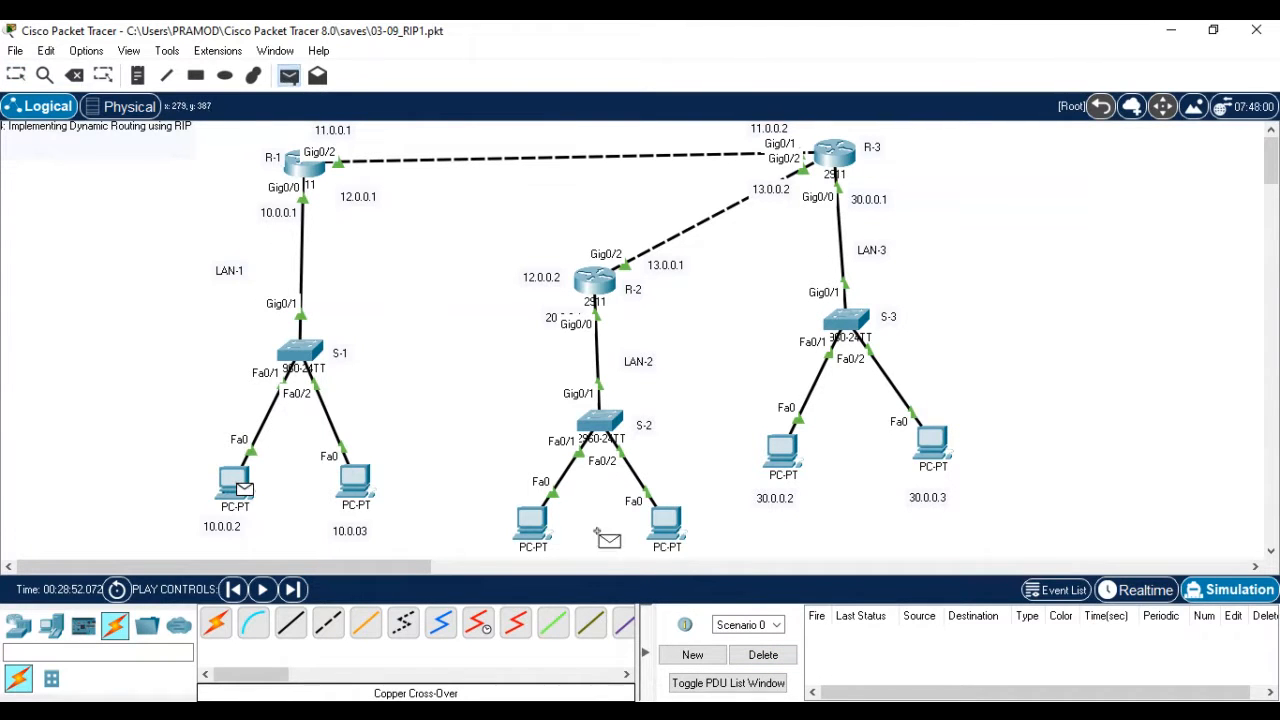
click(665, 522)
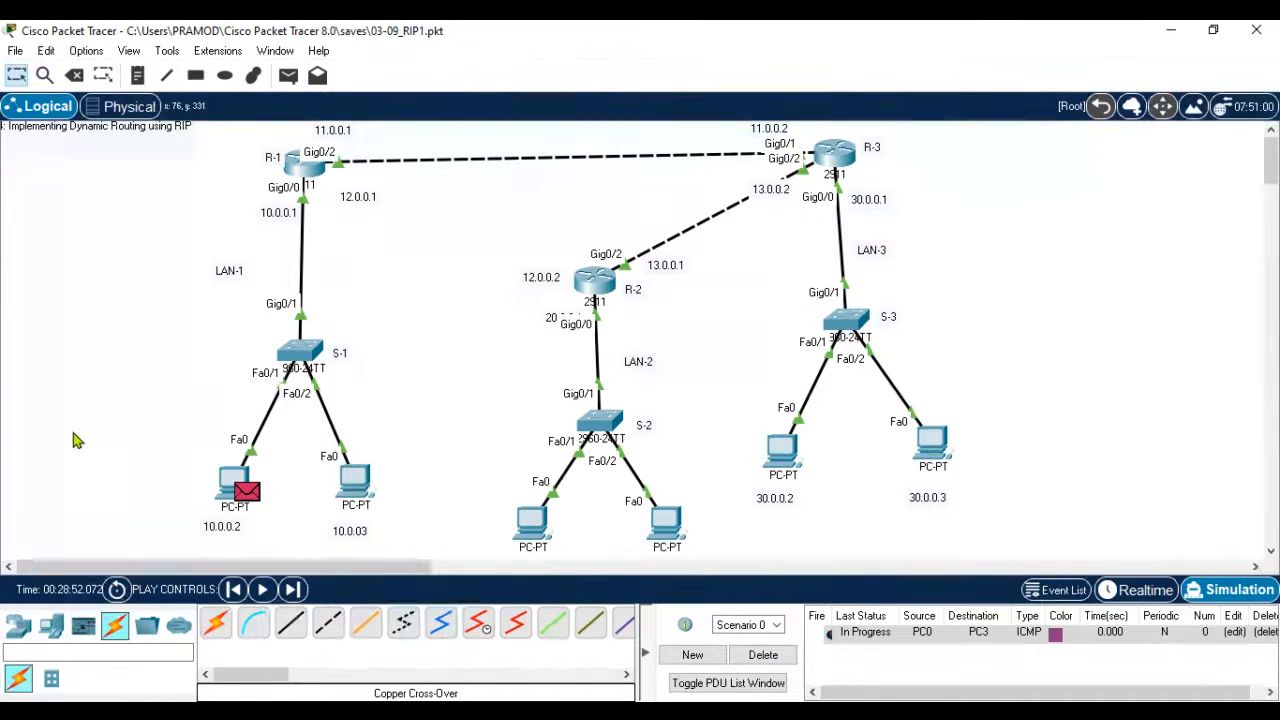
click(262, 591)
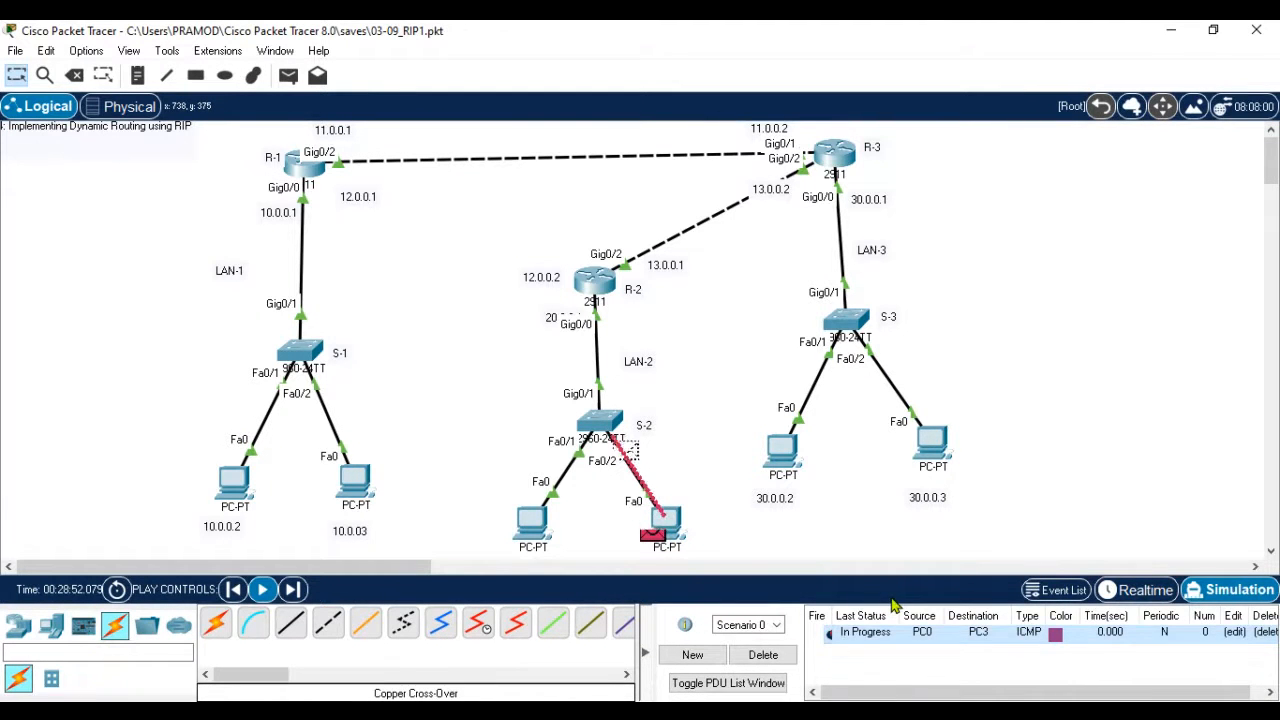
drag(172, 432, 210, 520)
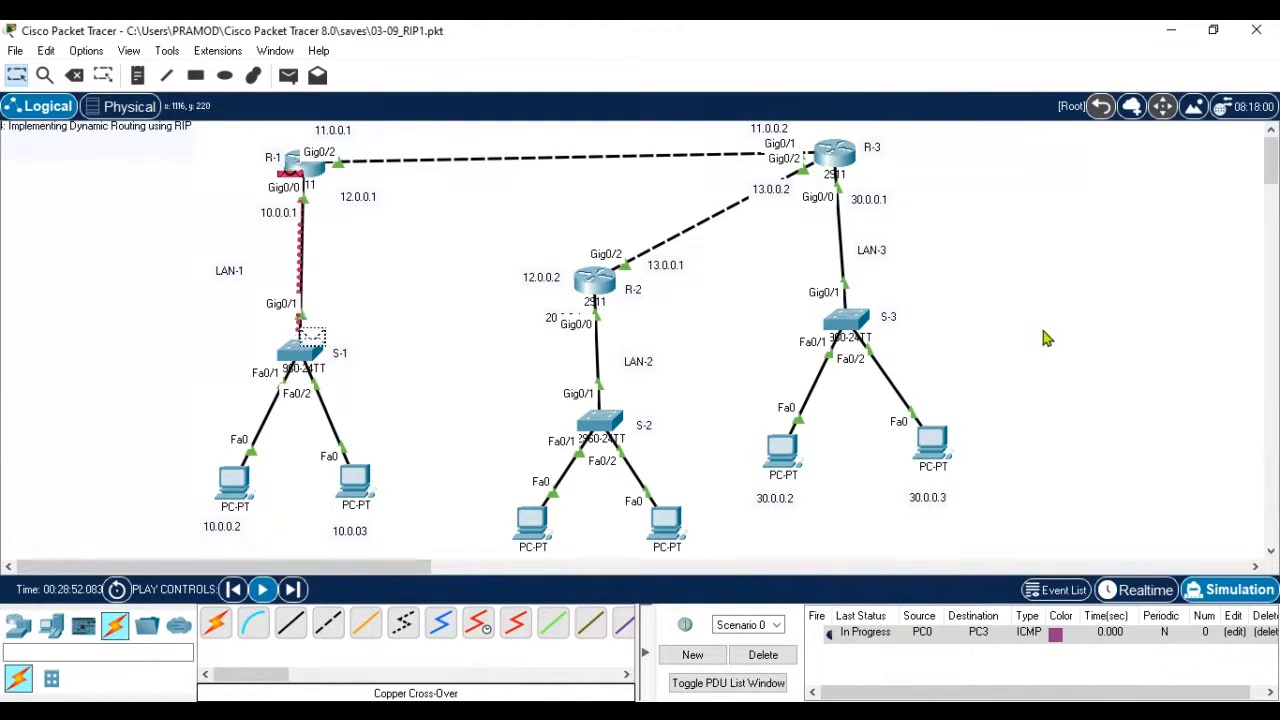
scroll(1043, 337, down, 1)
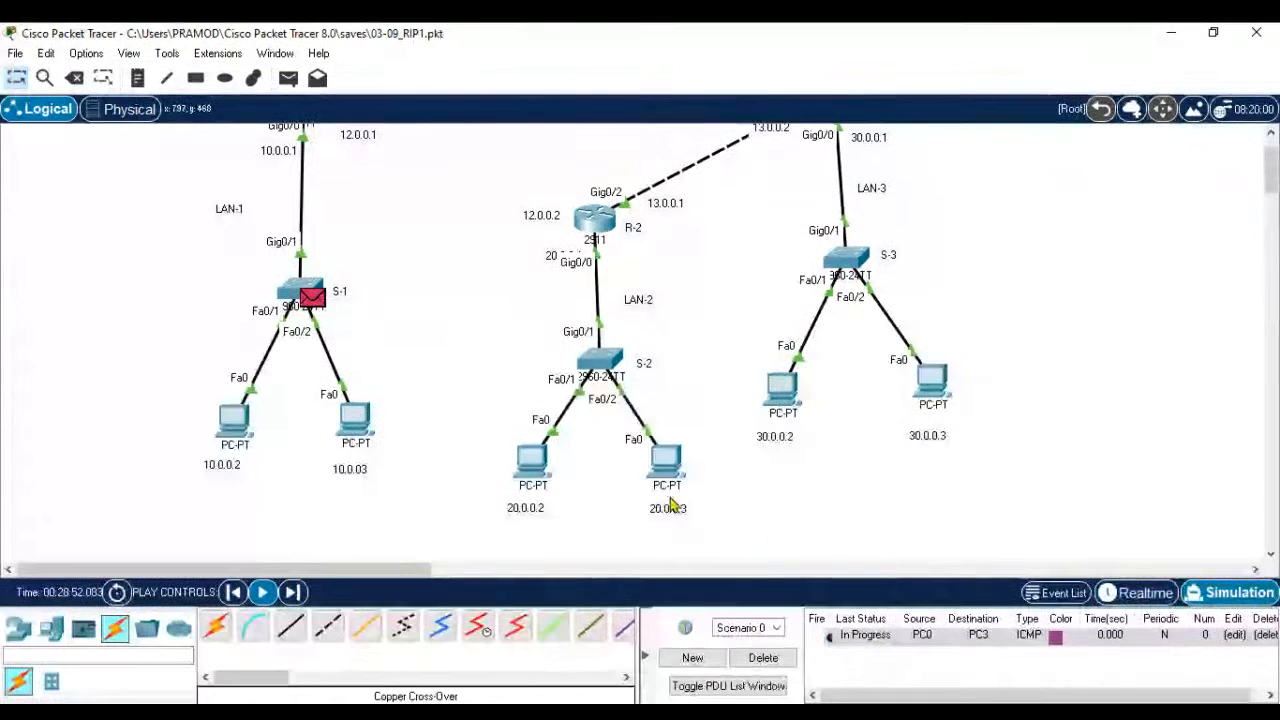
drag(688, 393, 652, 553)
drag(149, 363, 283, 510)
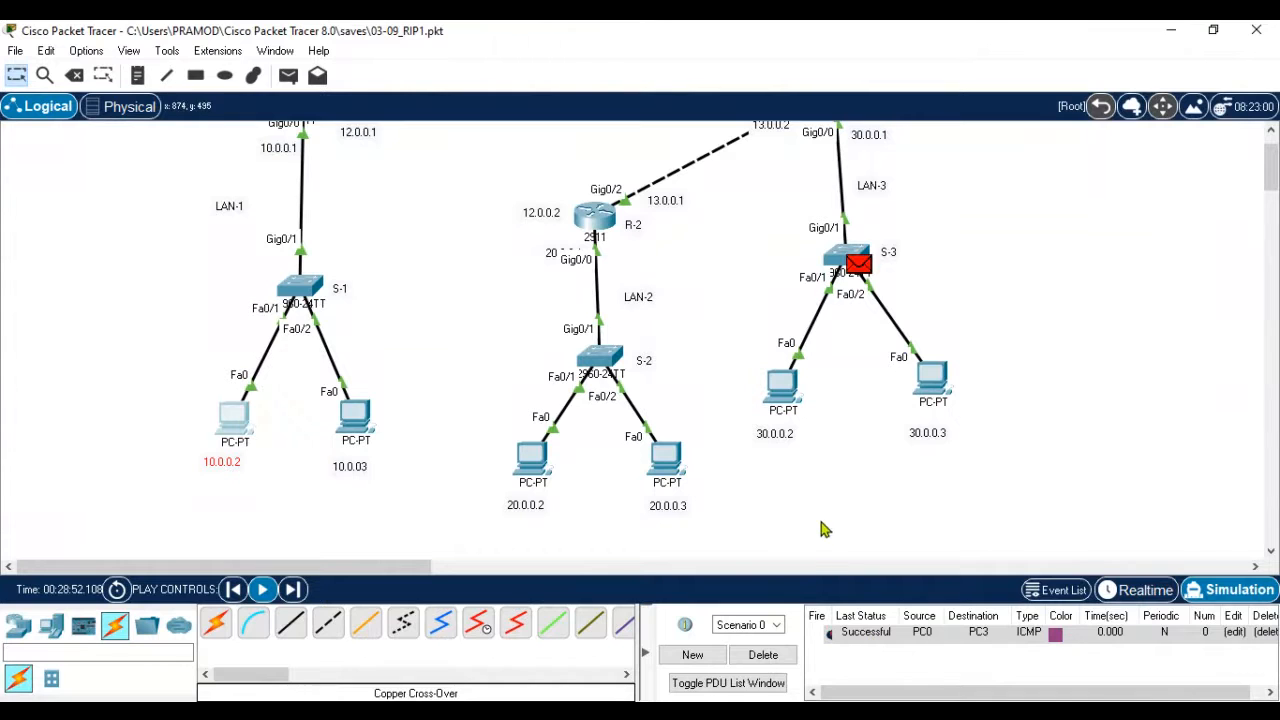
- Return the simulation to Realtime mode and open the device window of PC 10.0.0.2 in LAN-1
click(1145, 590)
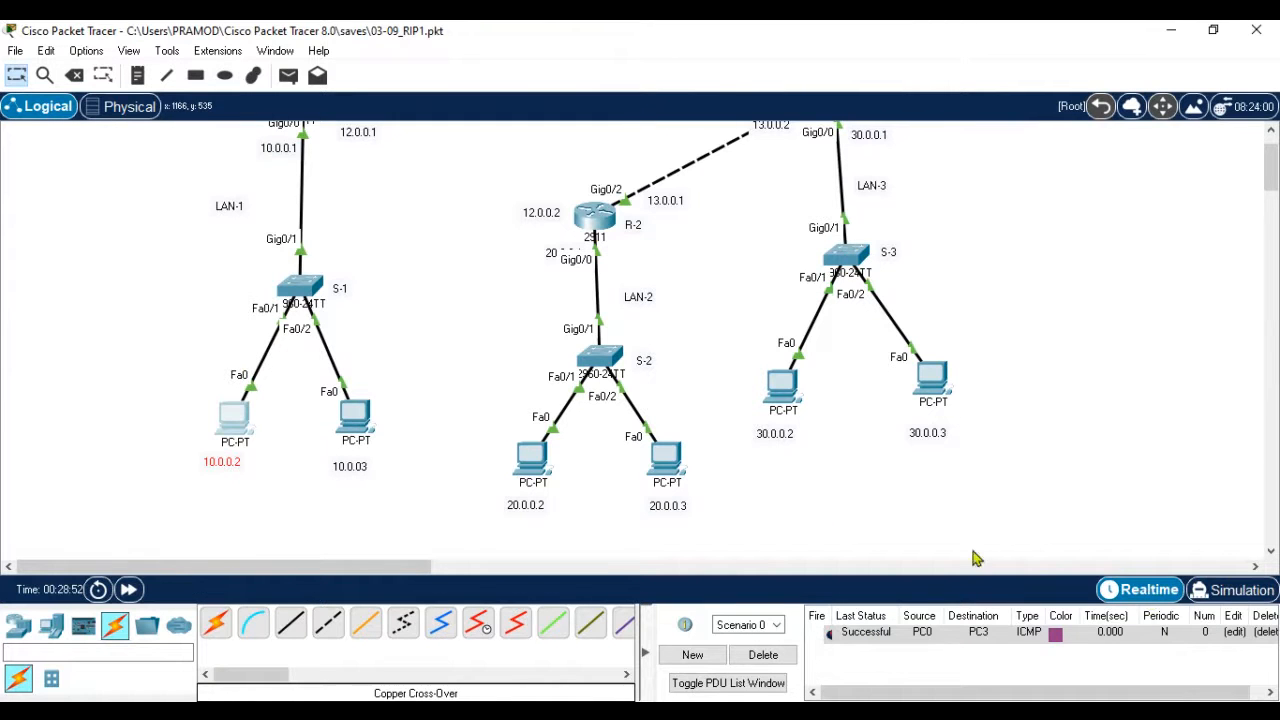
double_click(235, 428)
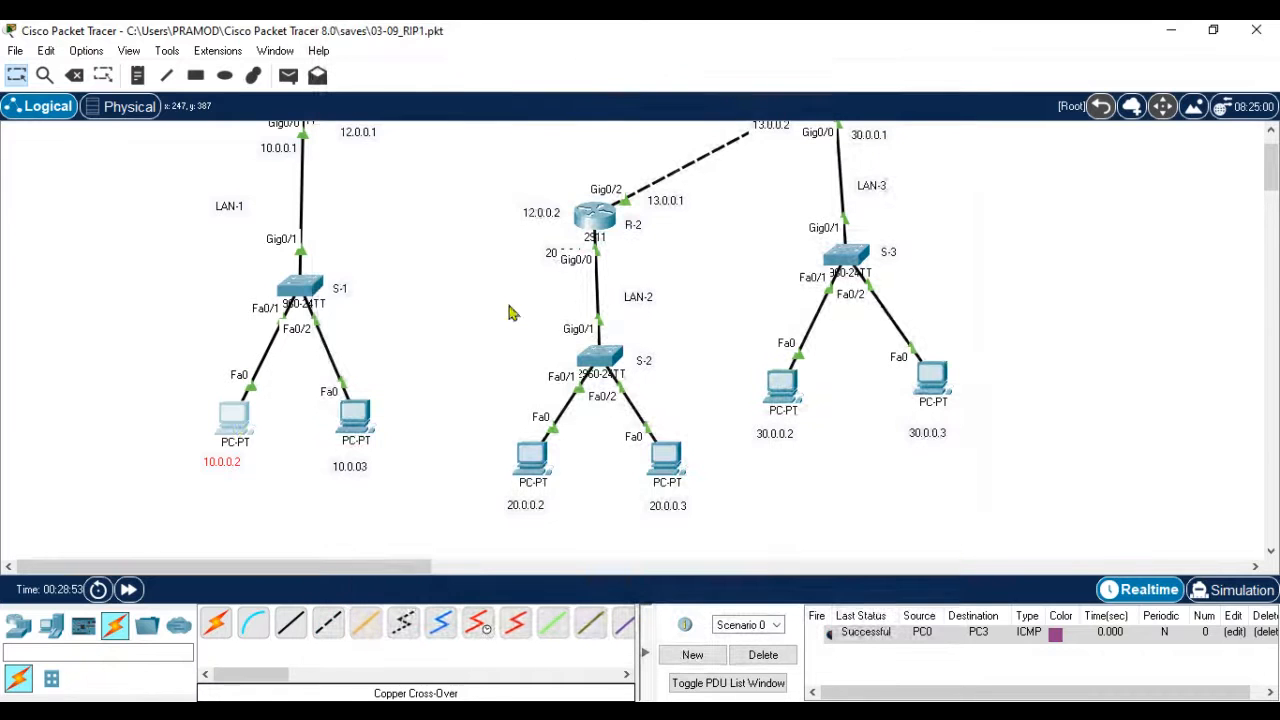
click(229, 434)
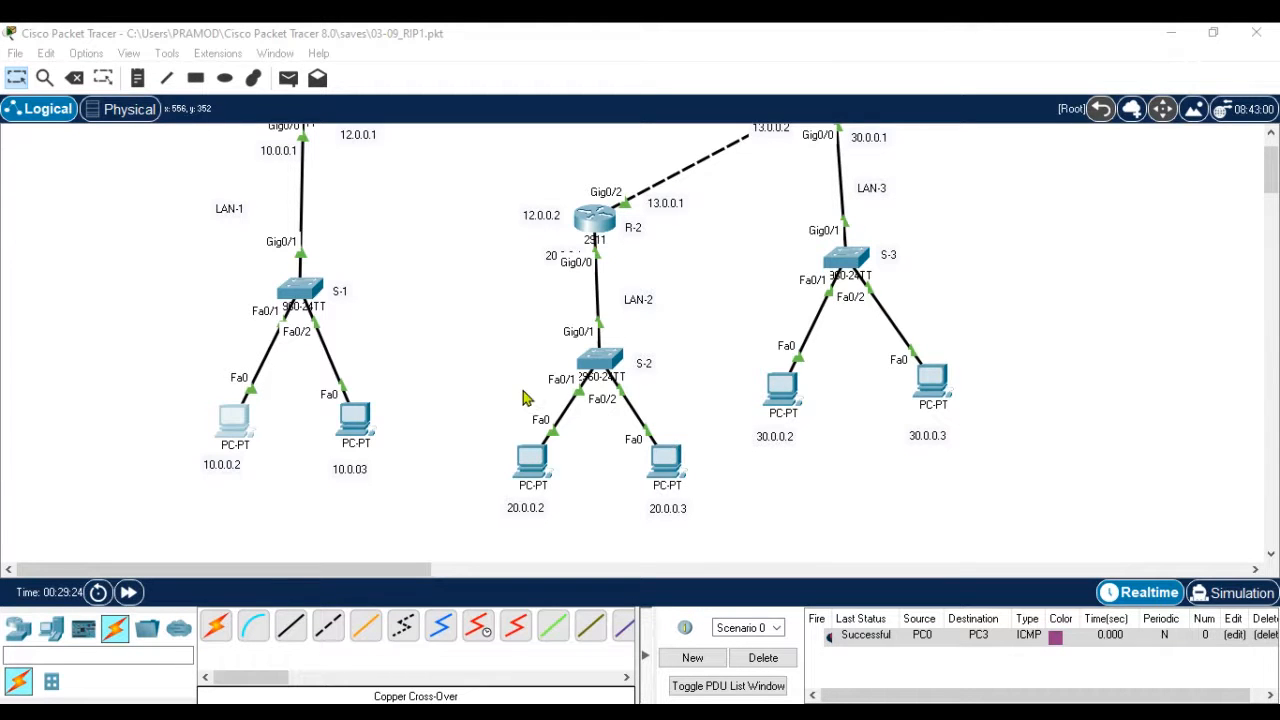
scroll(520, 395, up, 1)
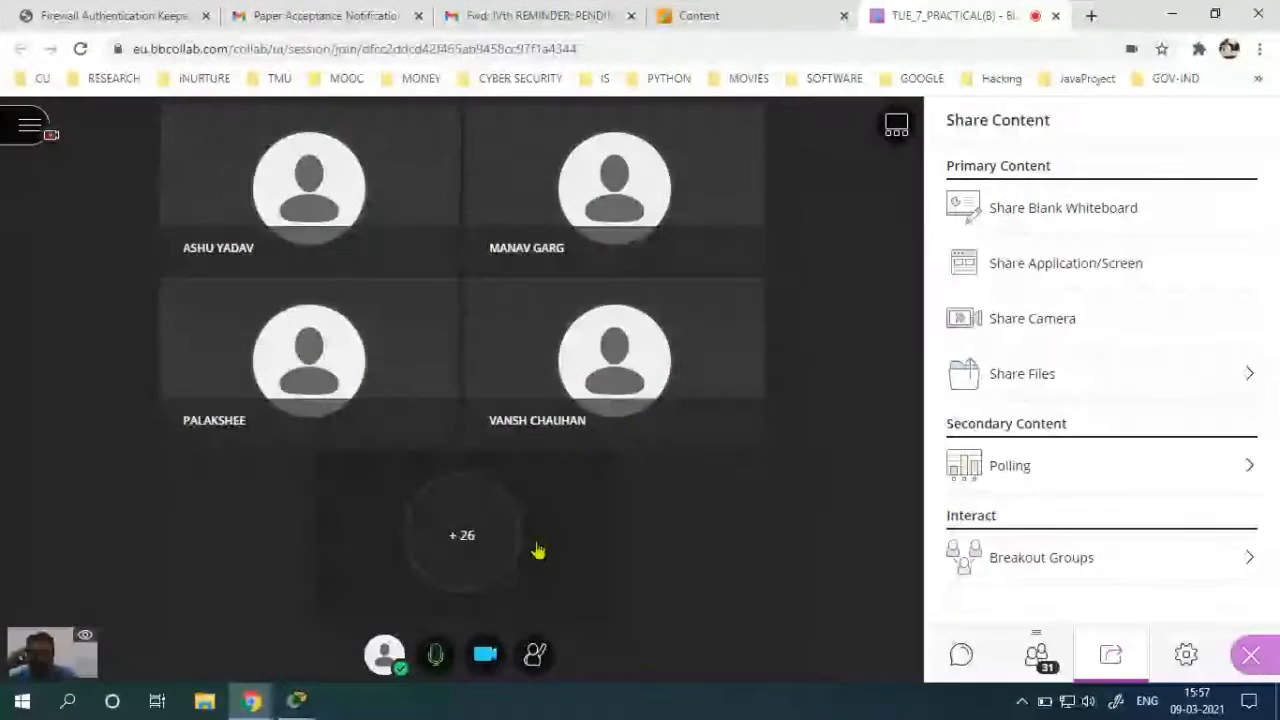
- Share the screen in the online class session and check its attendee list and the Everyone chat
click(1066, 262)
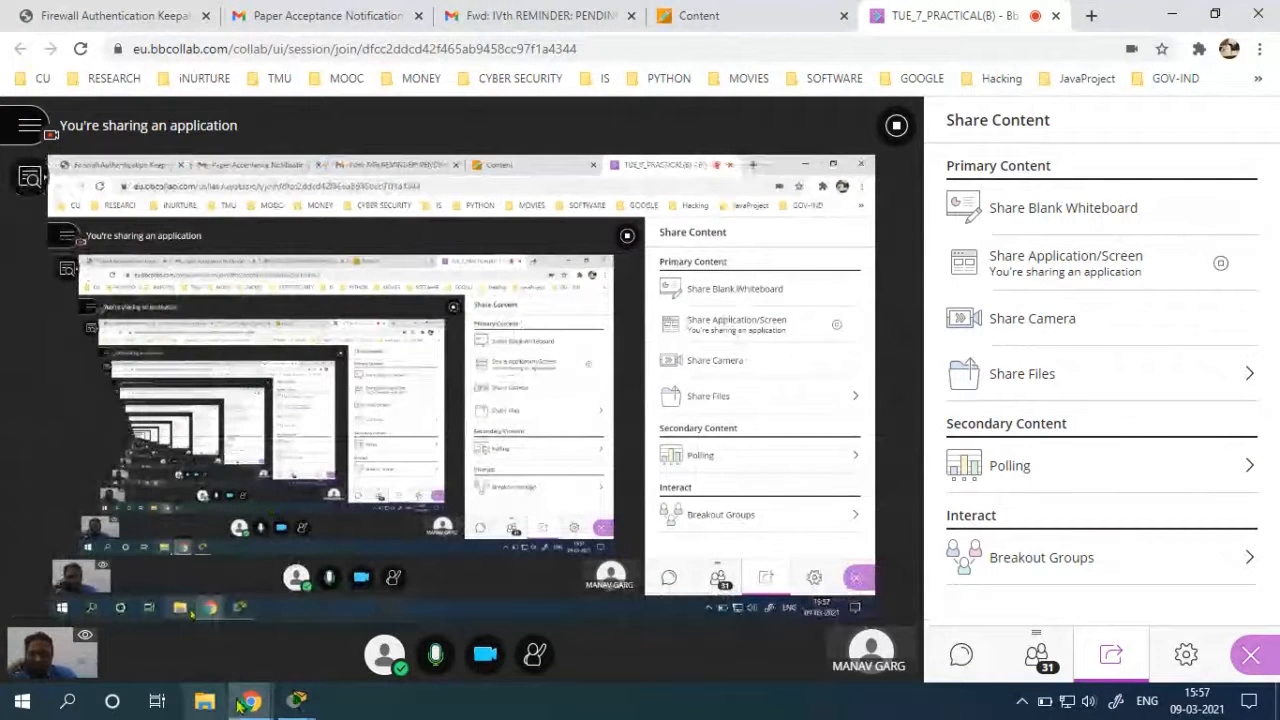
mouse_move(273, 707)
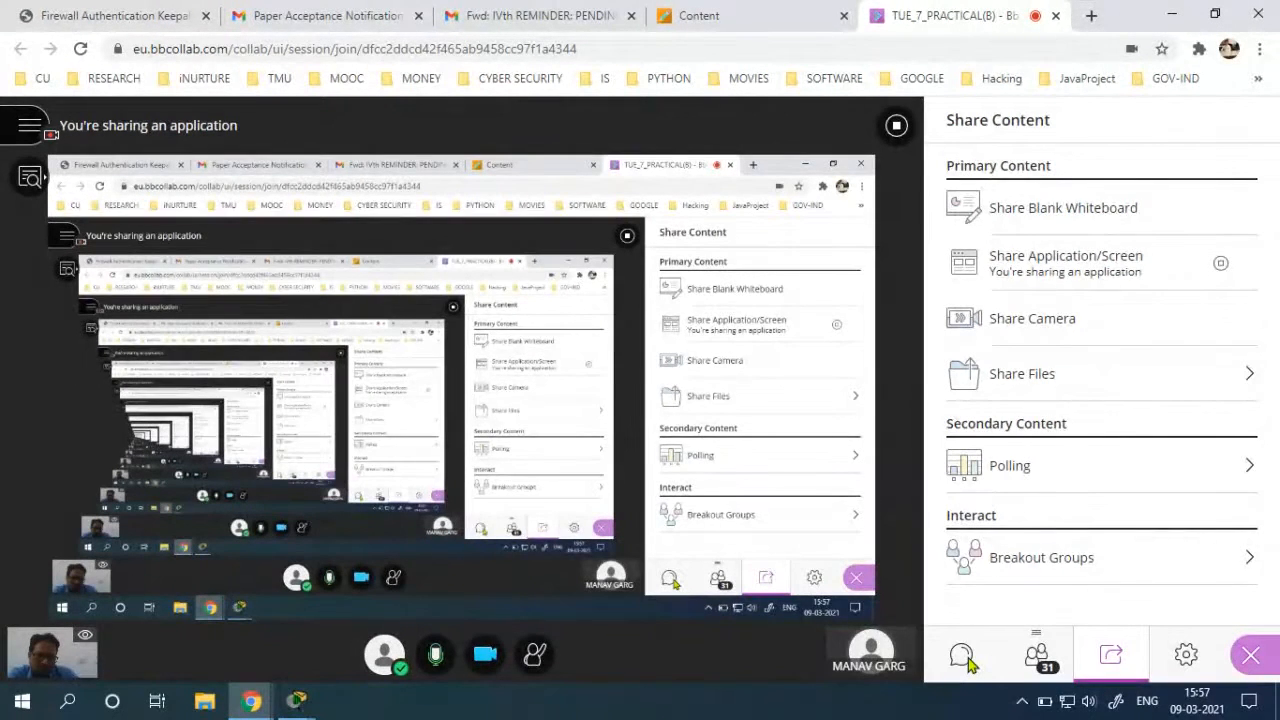
click(1038, 655)
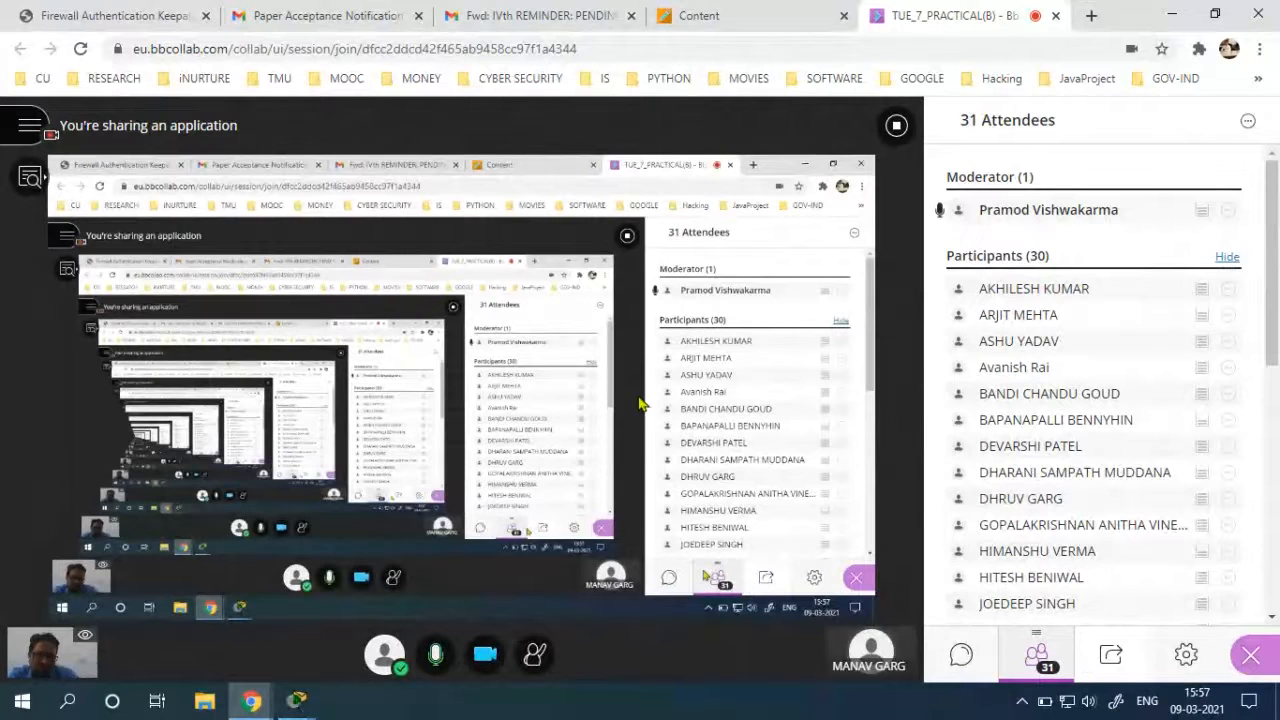
key(alt+c)
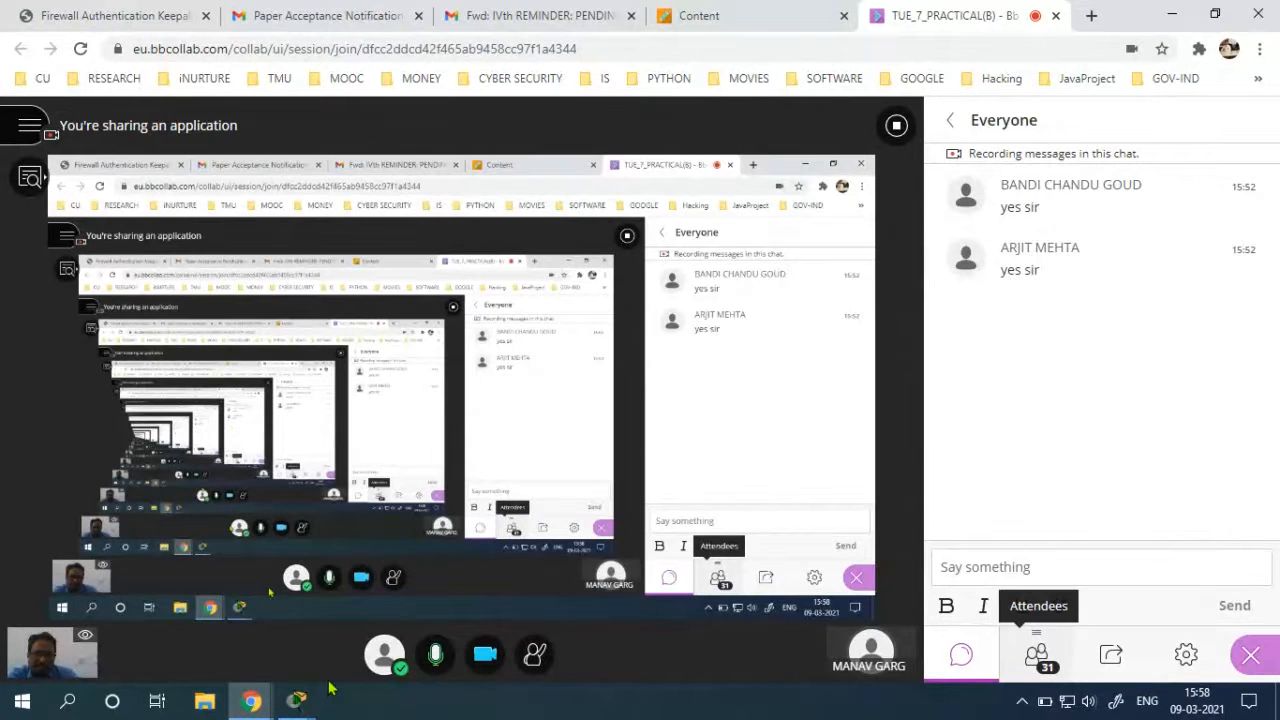
- Switch back to Cisco Packet Tracer and ping 20.0.0.2 from the command prompt of PC0
mouse_move(297, 700)
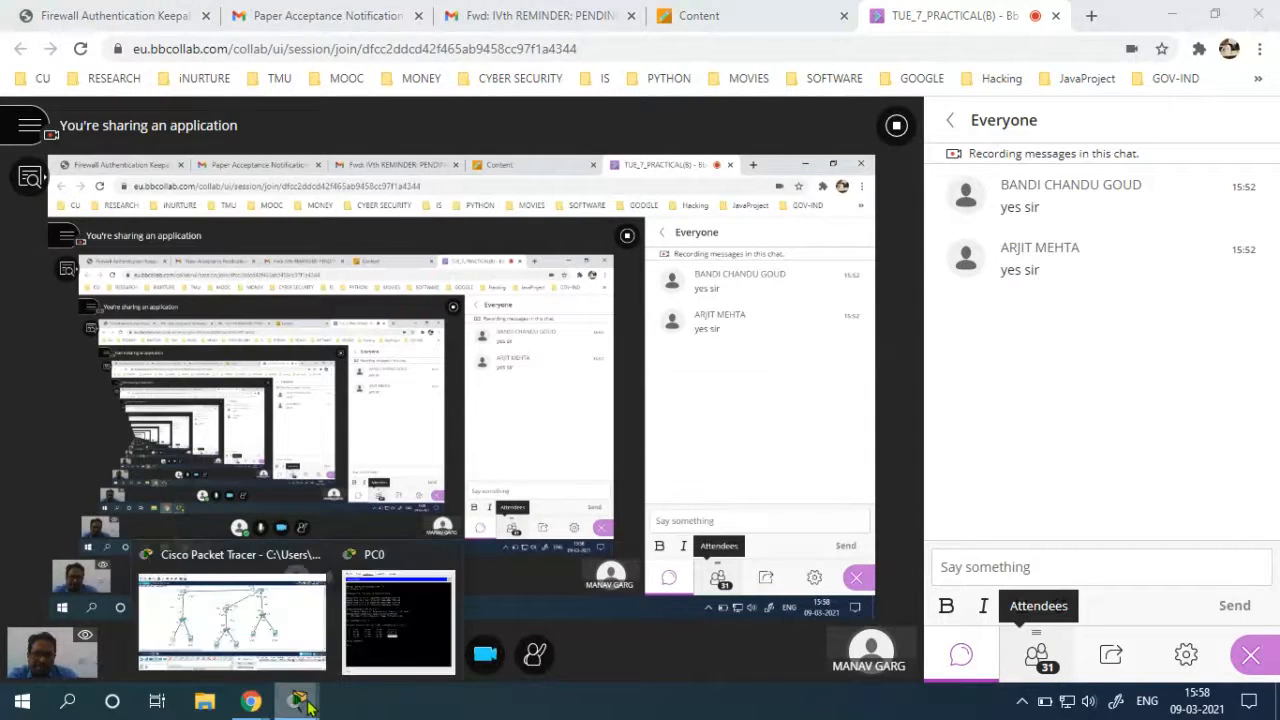
click(253, 613)
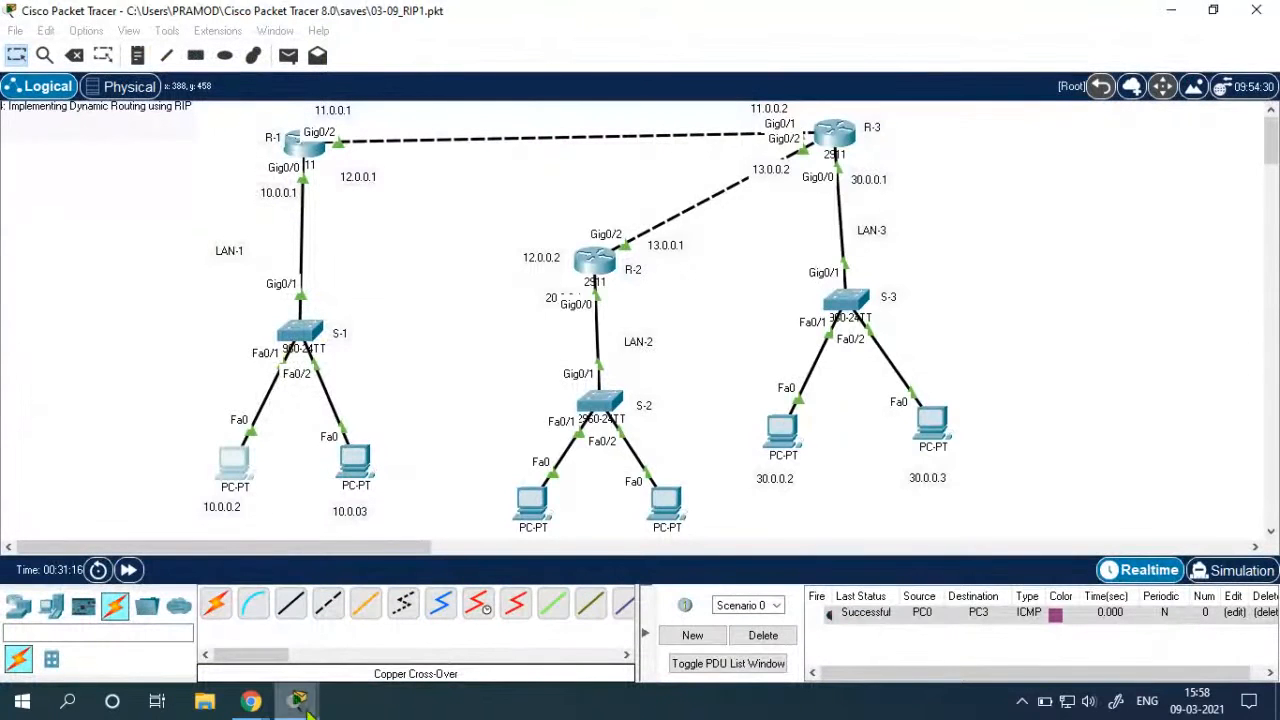
click(297, 700)
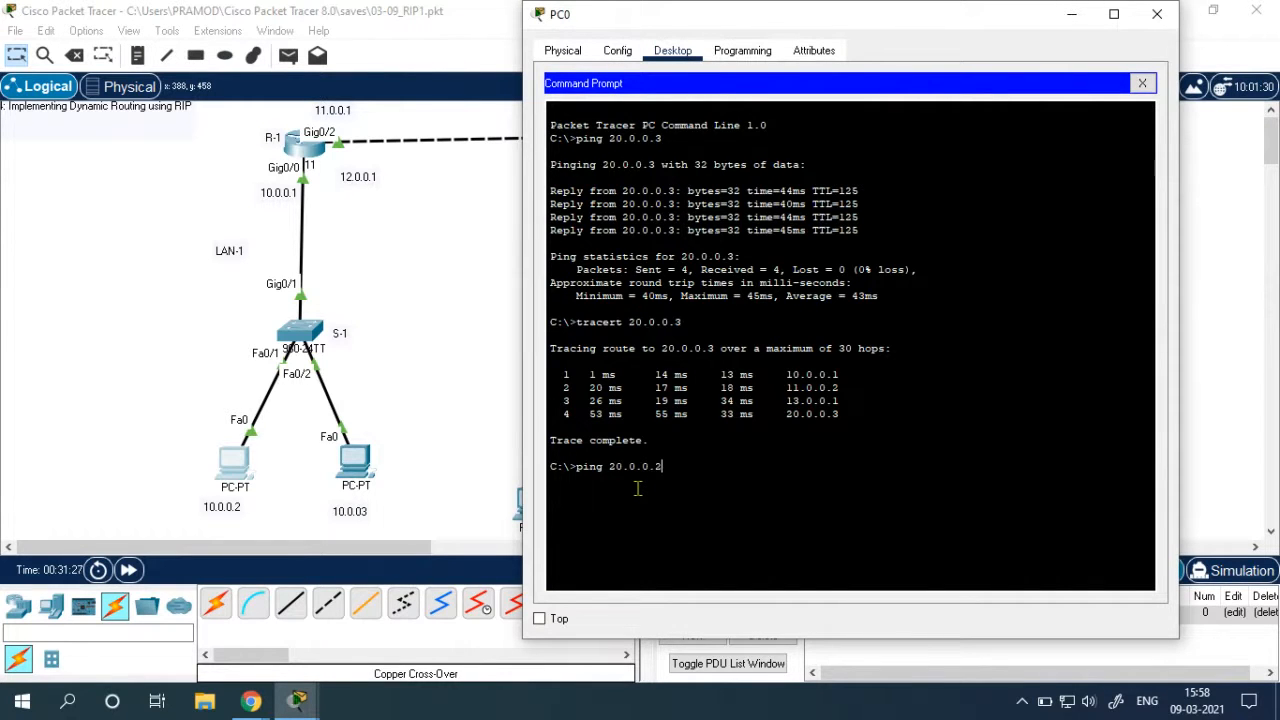
key(Return)
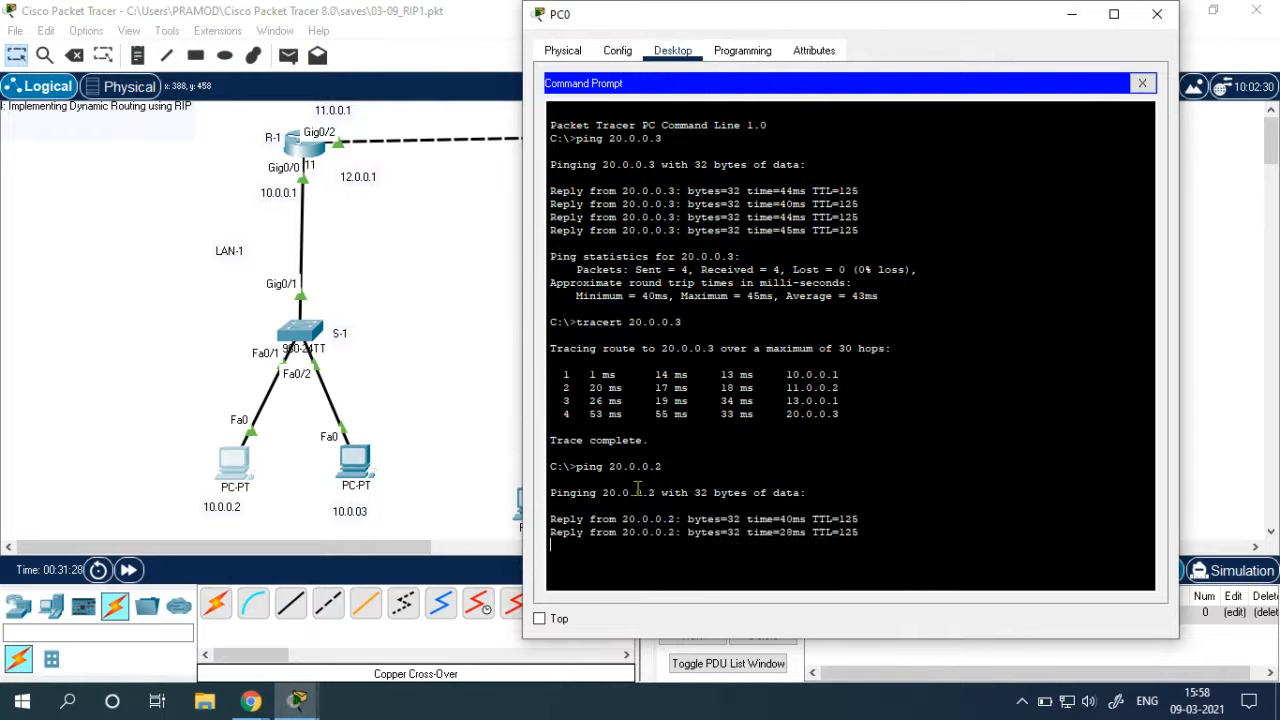